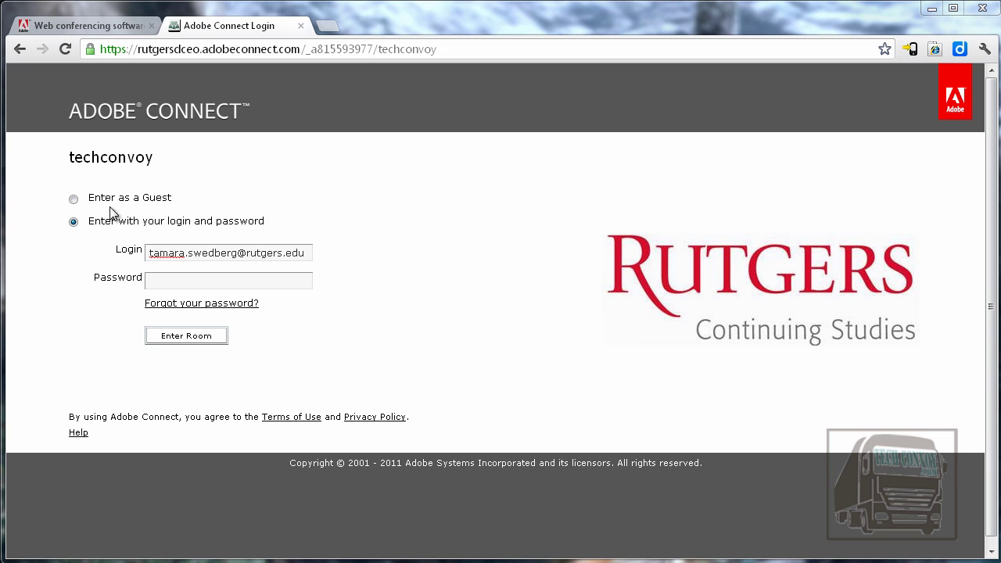
# View the guest entry option, and select entry to the techconvoy room with a login and password.
pyautogui.click(74, 200)
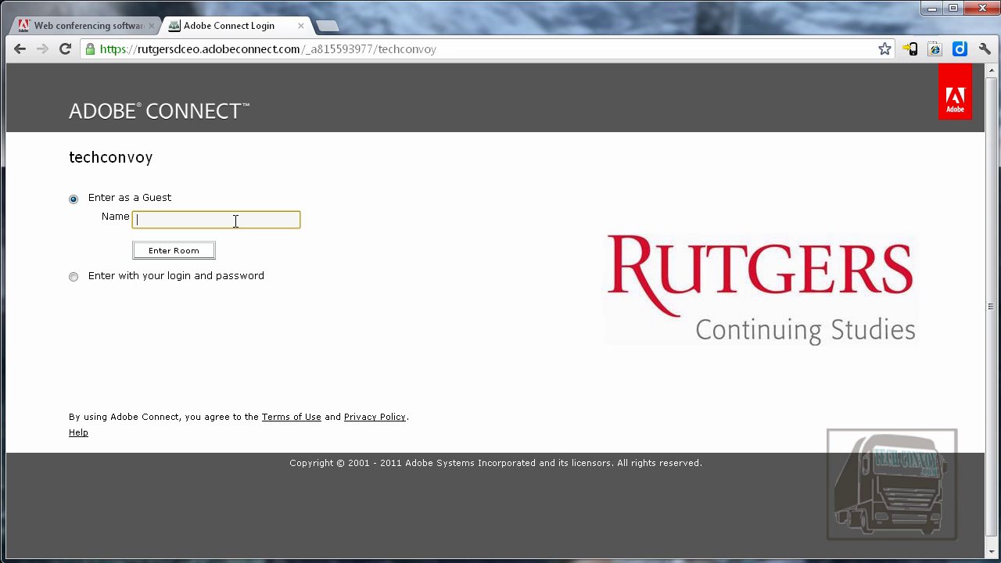
pyautogui.click(76, 279)
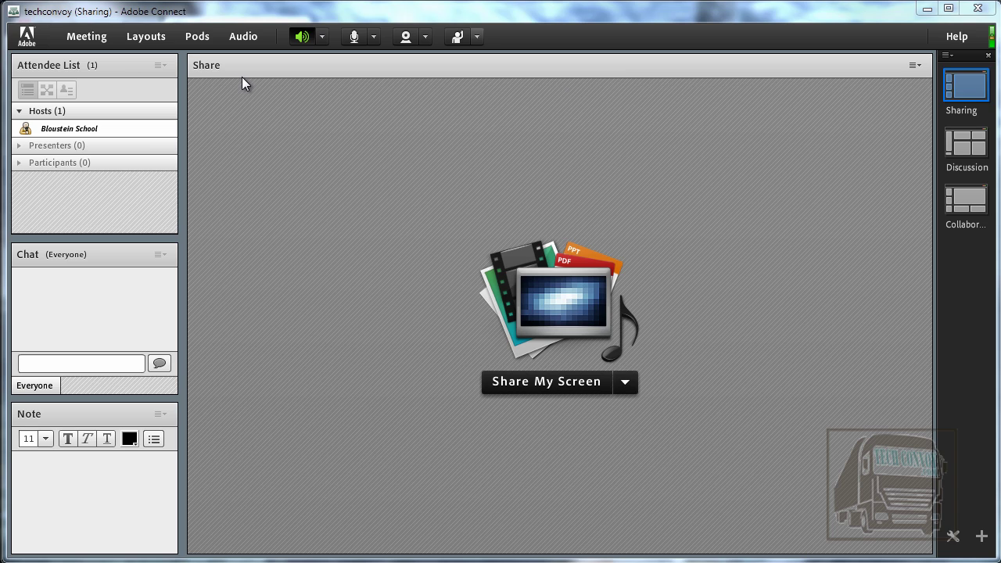
# Look over the available meeting management commands and layout commands without choosing any.
pyautogui.click(89, 40)
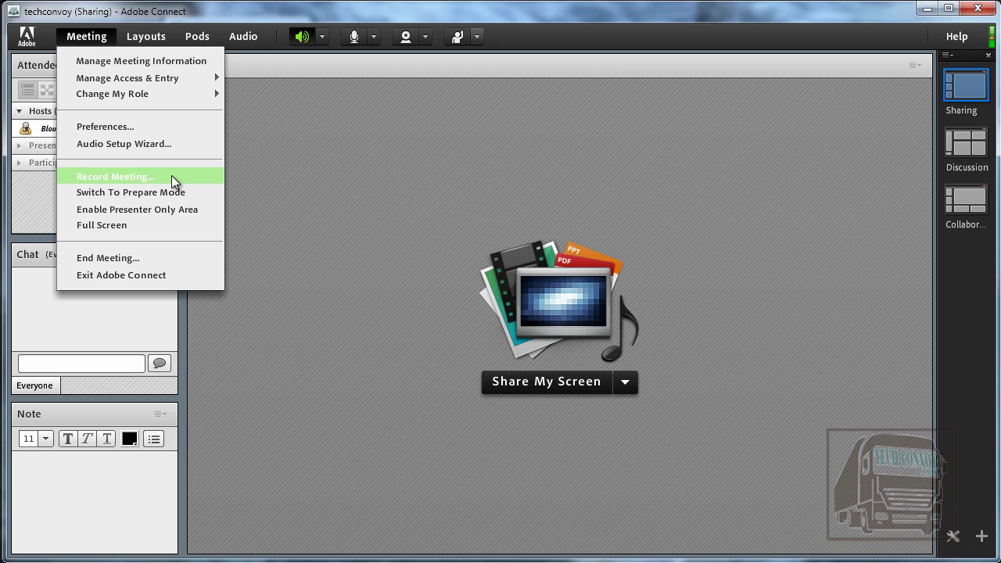
pyautogui.click(161, 41)
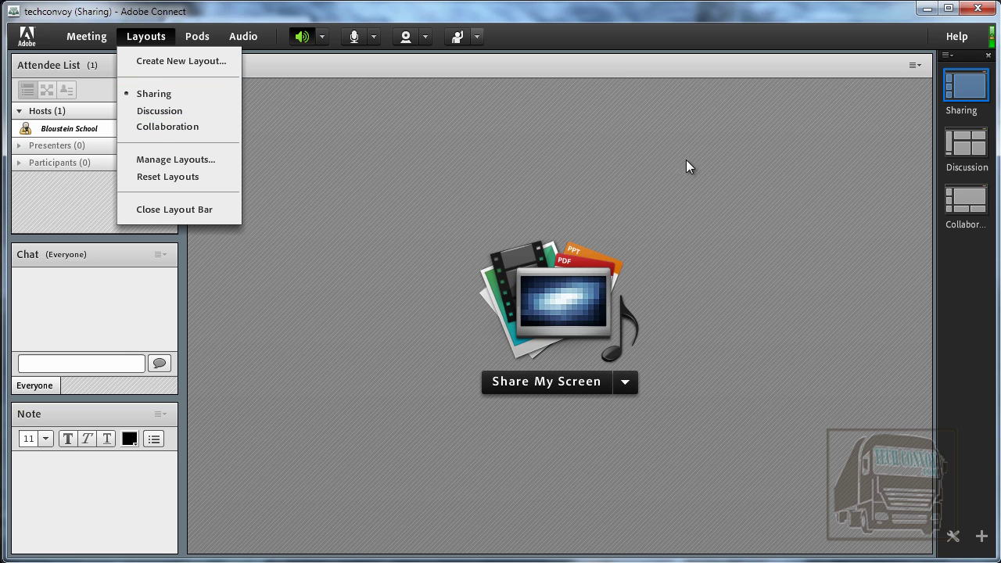
pyautogui.click(982, 67)
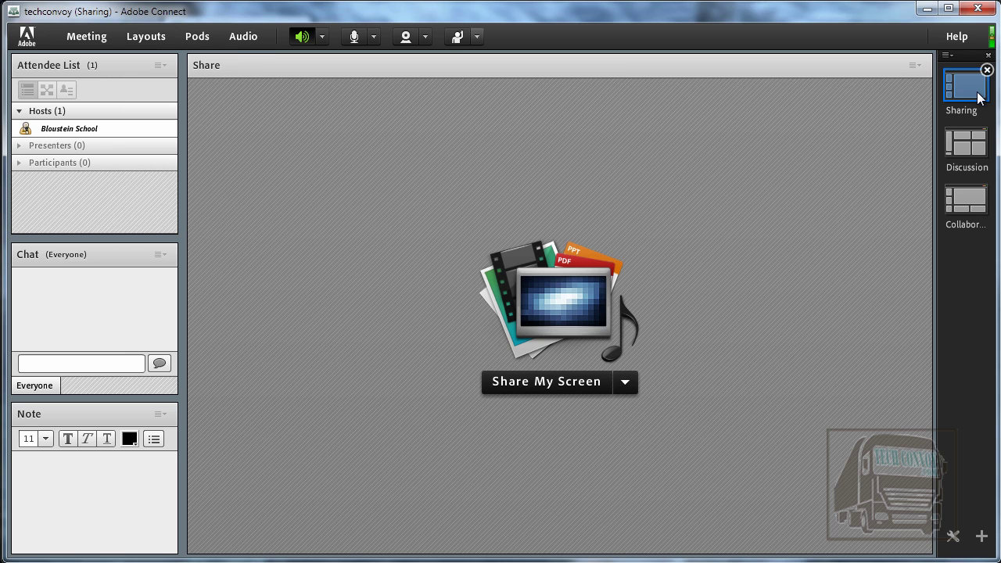
# Preview the Discussion and Collaboration layouts and return to the Sharing layout.
pyautogui.click(977, 157)
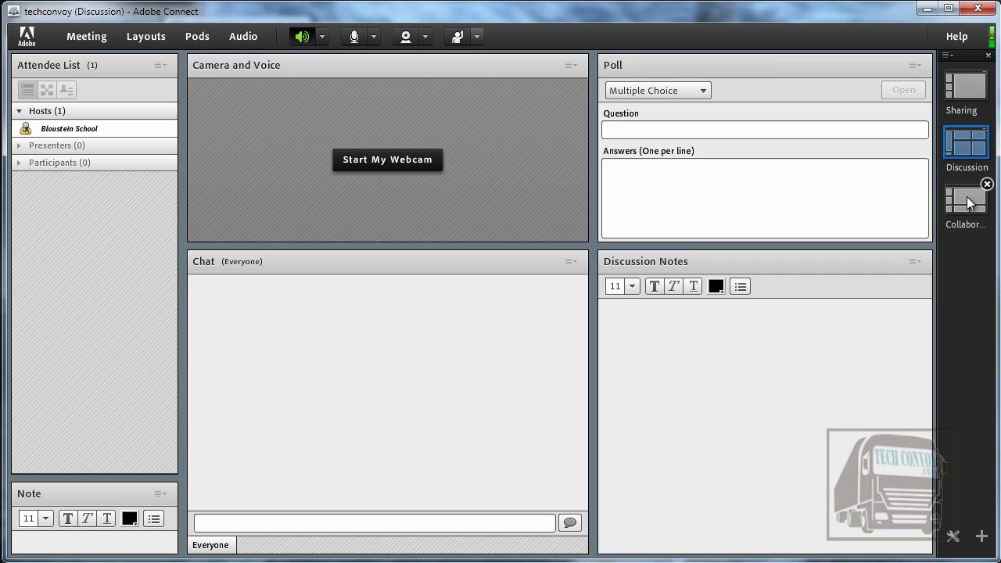
pyautogui.click(970, 199)
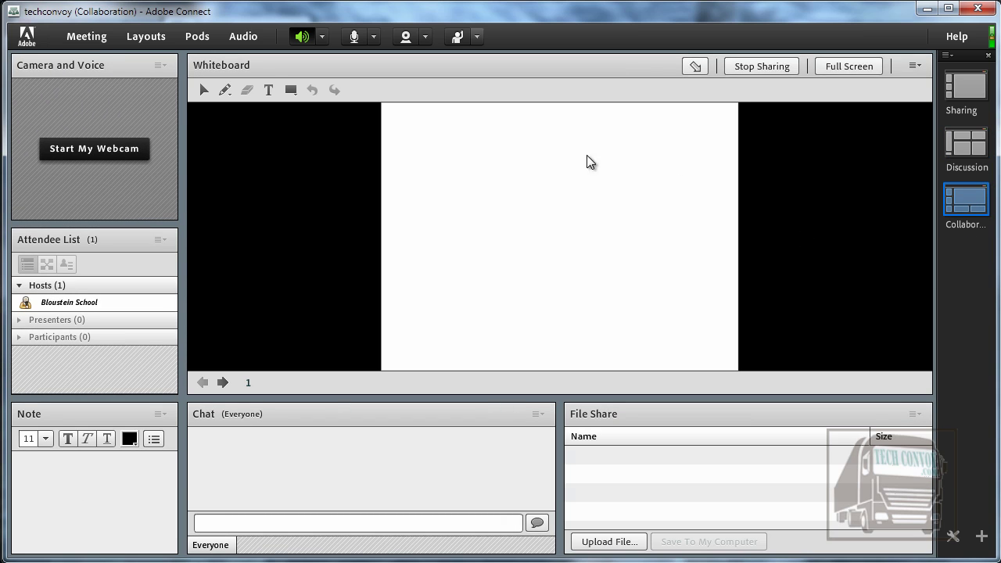
pyautogui.click(195, 37)
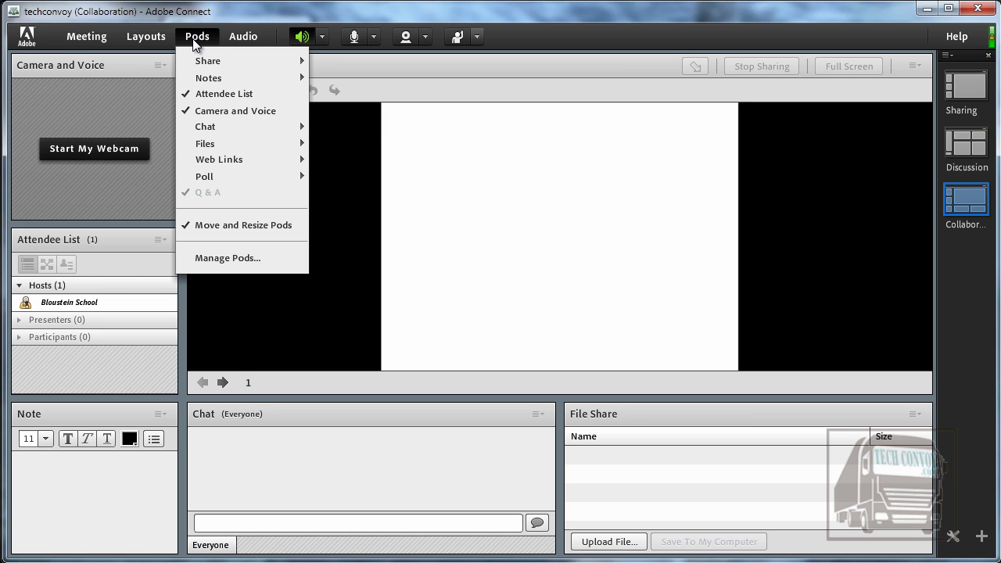
pyautogui.click(967, 92)
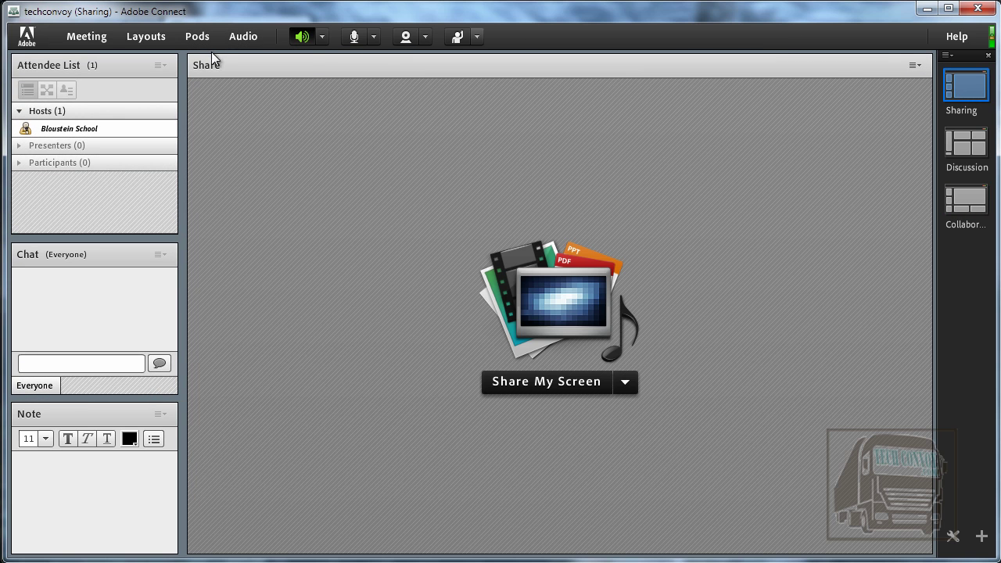
# Examine the available pod types and the Share pod's sharing choices, including recently shared items.
pyautogui.click(198, 36)
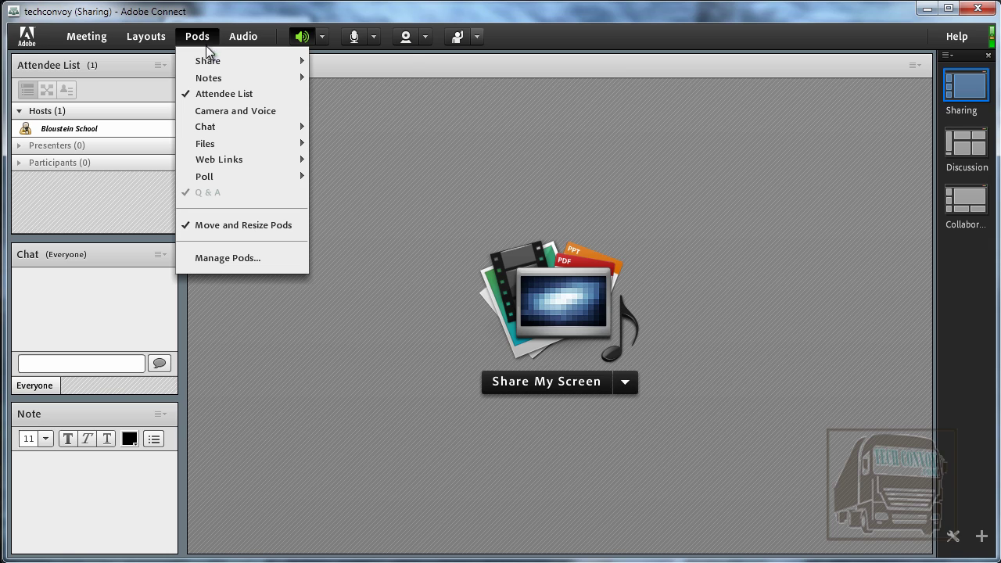
pyautogui.moveTo(208, 64)
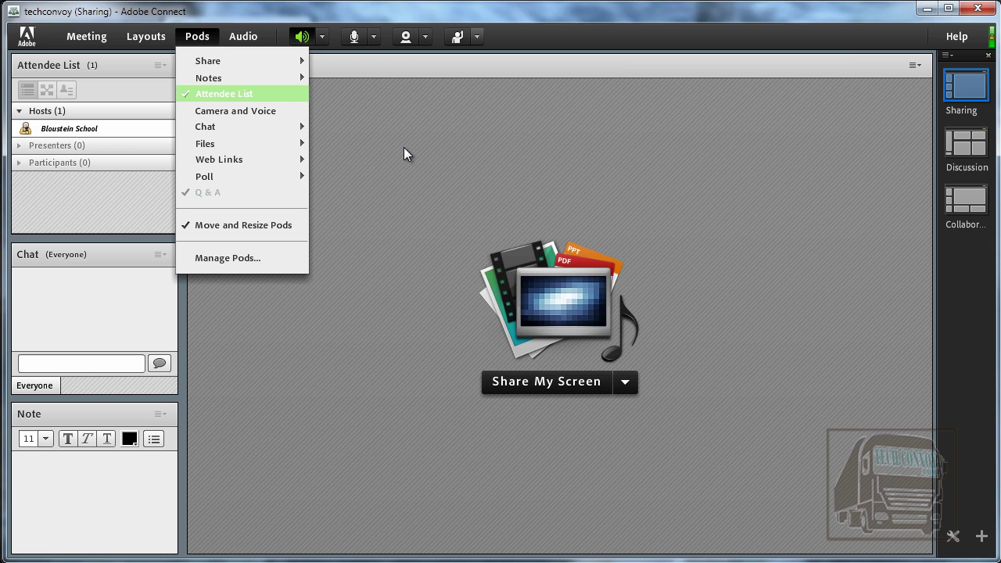
pyautogui.click(626, 388)
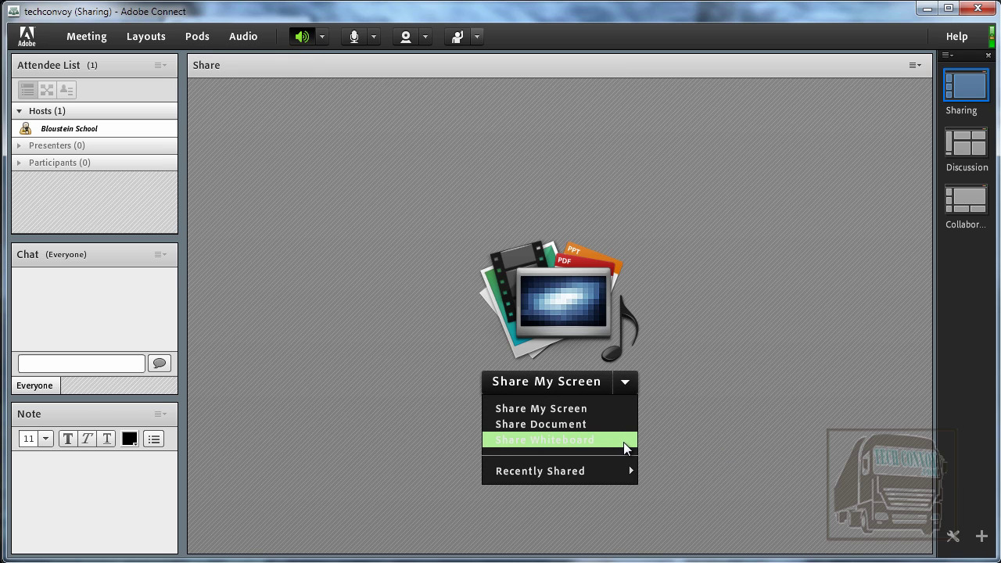
pyautogui.moveTo(618, 475)
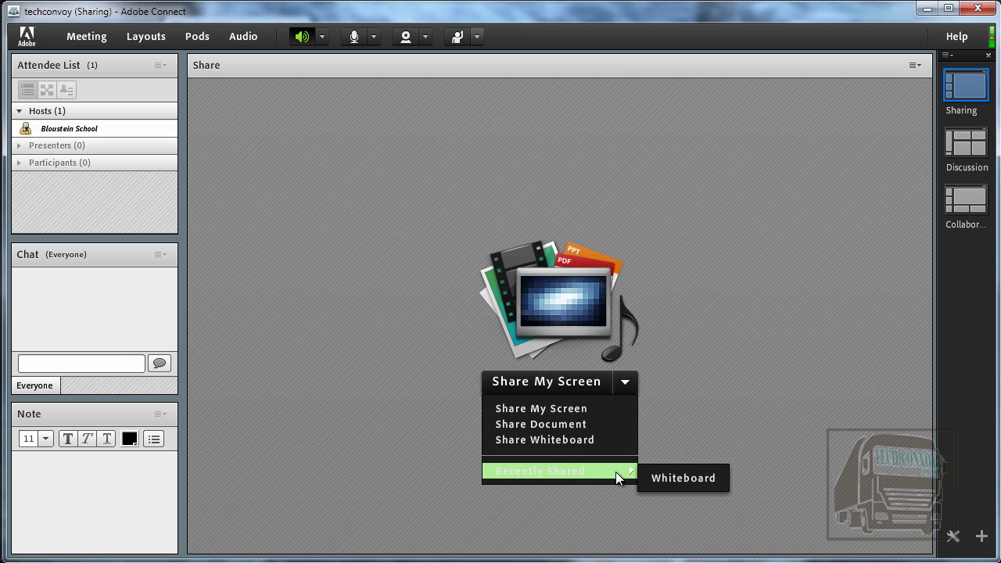
pyautogui.click(197, 36)
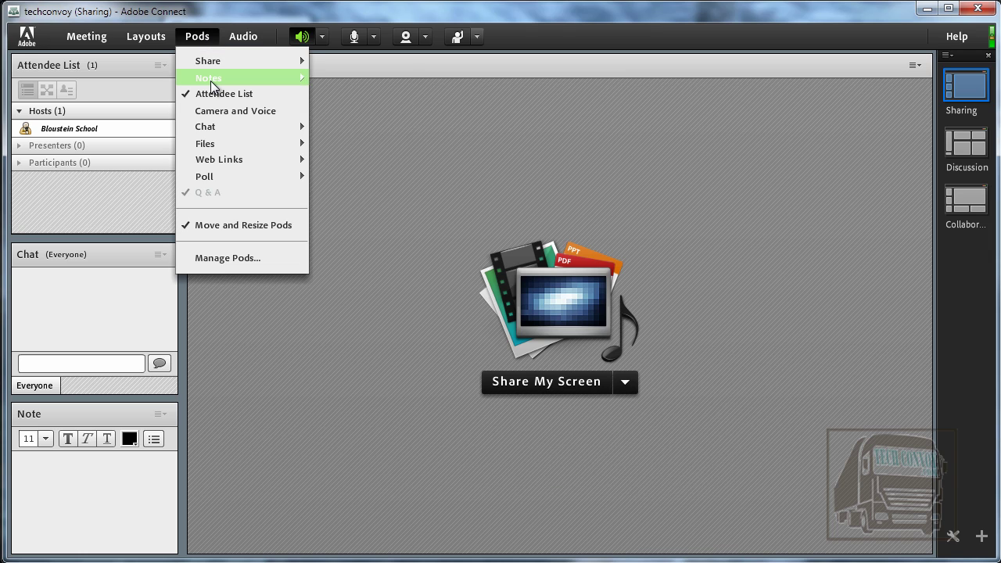
pyautogui.moveTo(211, 85)
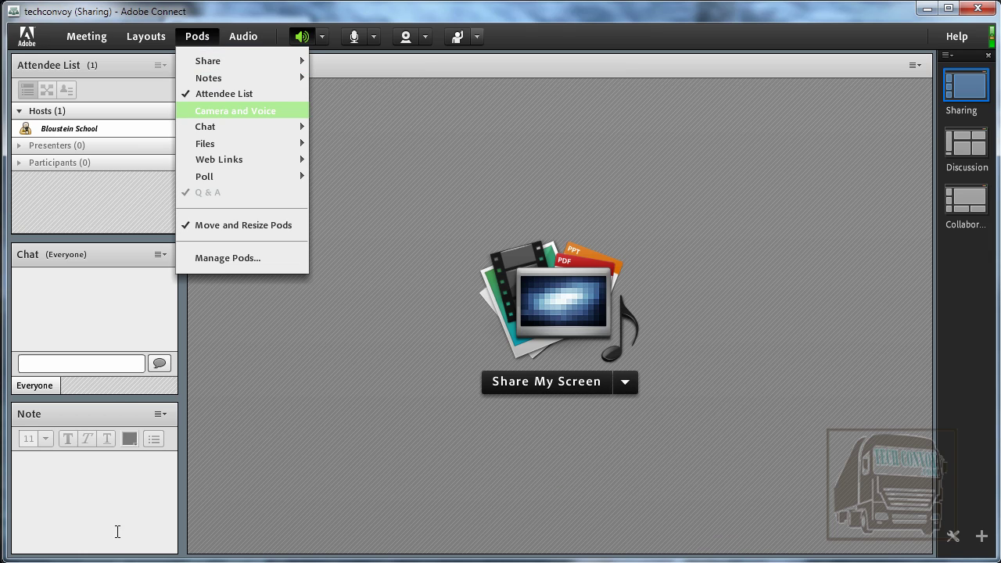
pyautogui.click(141, 482)
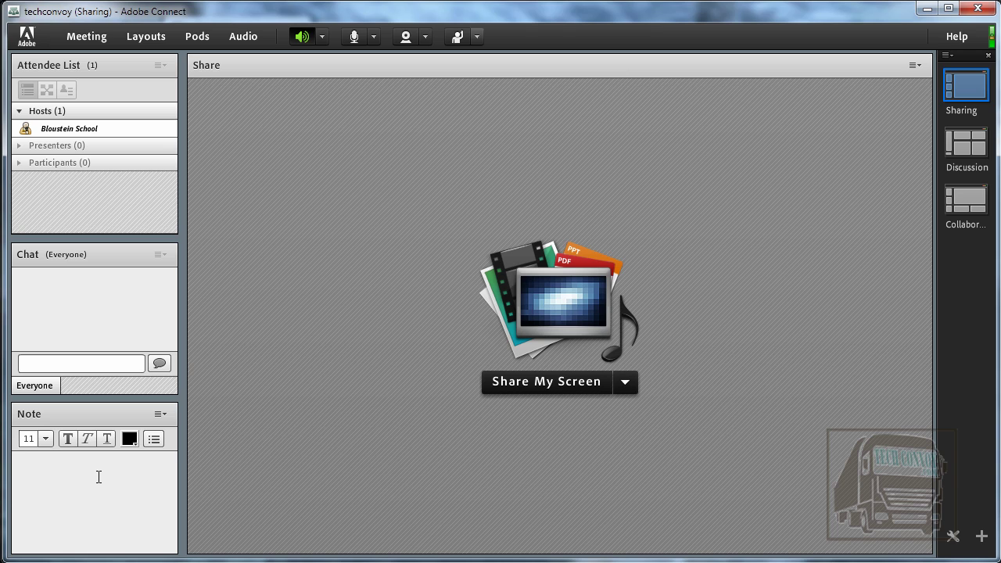
# Add a Camera and Voice pod, shrink it to about half its width and place it at the Share pod's upper-left corner.
pyautogui.click(196, 37)
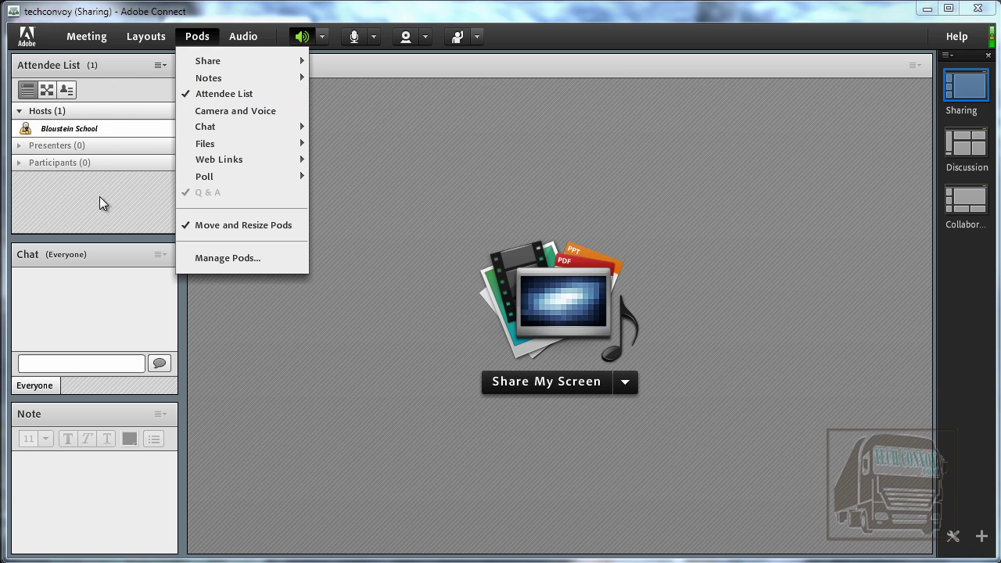
pyautogui.click(249, 112)
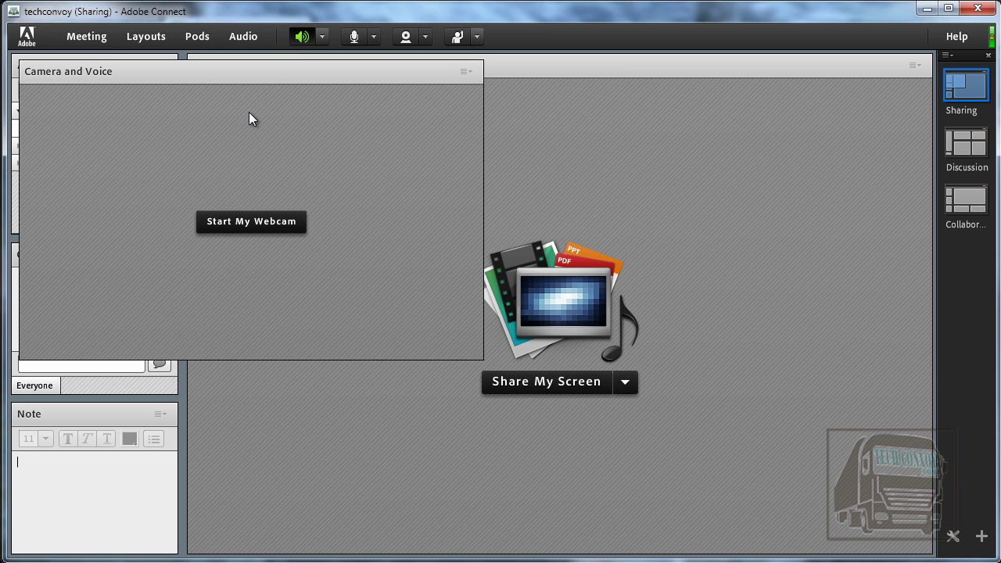
pyautogui.moveTo(232, 78); pyautogui.dragTo(471, 108)
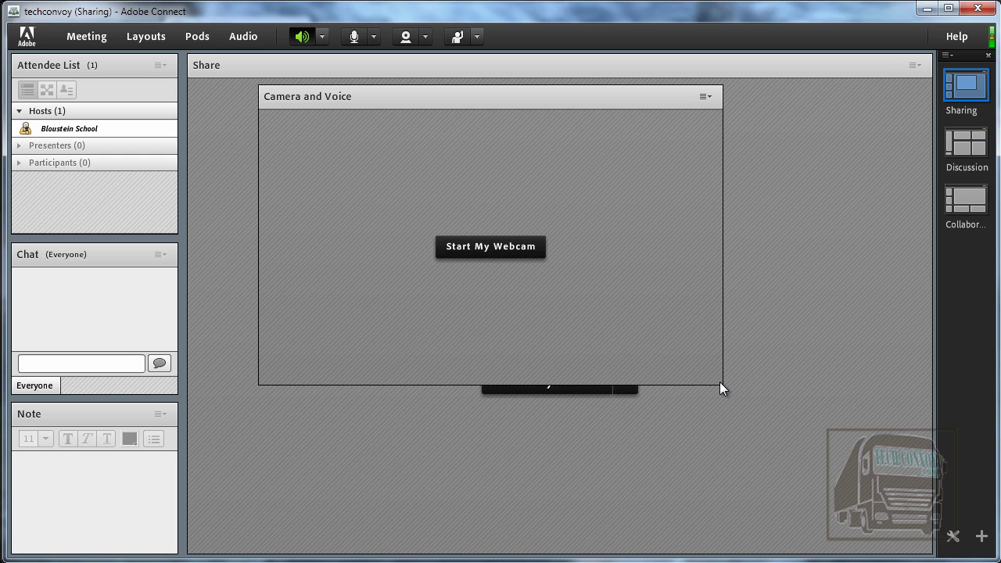
pyautogui.moveTo(720, 381); pyautogui.dragTo(503, 318)
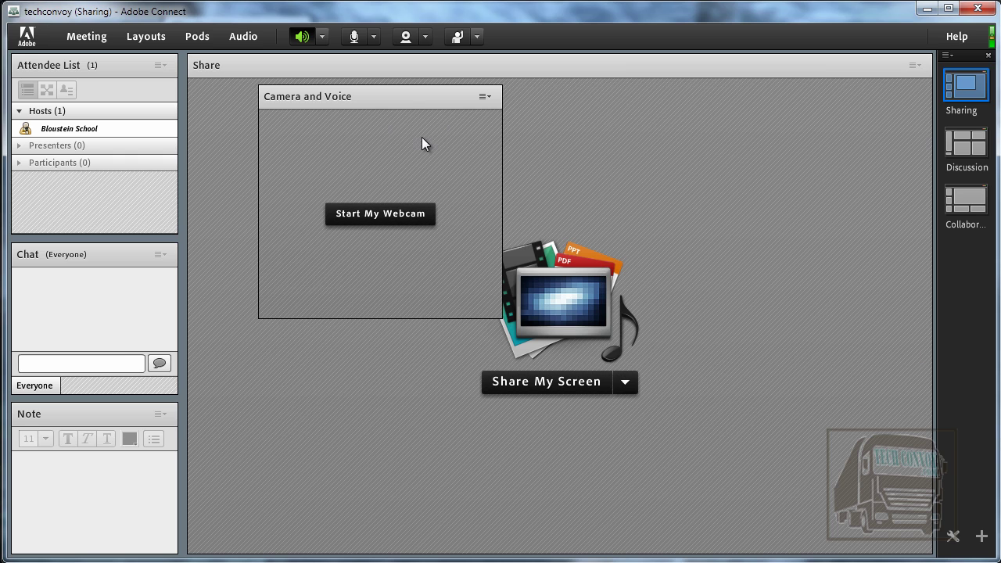
pyautogui.moveTo(405, 97); pyautogui.dragTo(342, 83)
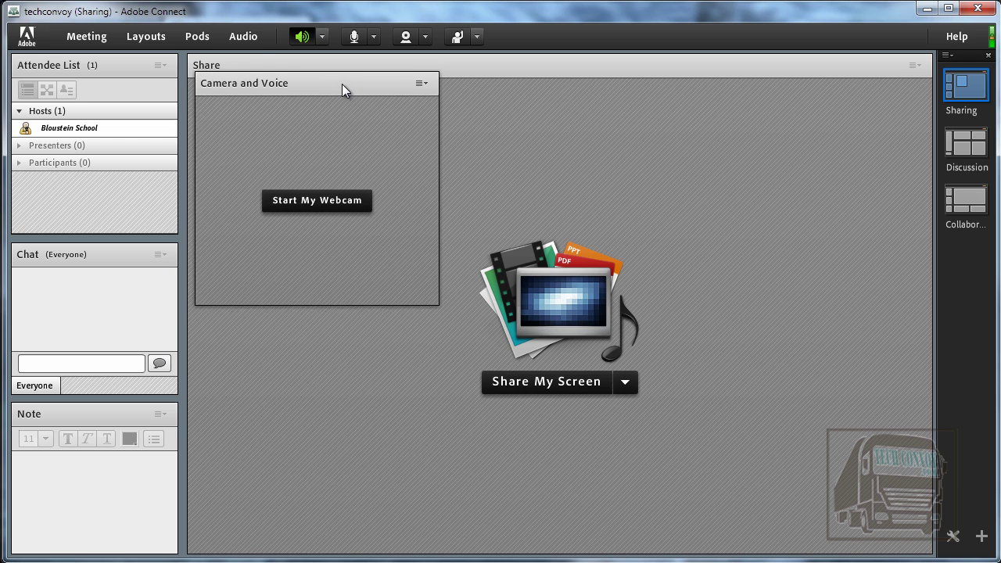
# Share the webcam video with camera and microphone access allowed, and move the Camera and Voice pod just below the Share title bar.
pyautogui.click(338, 200)
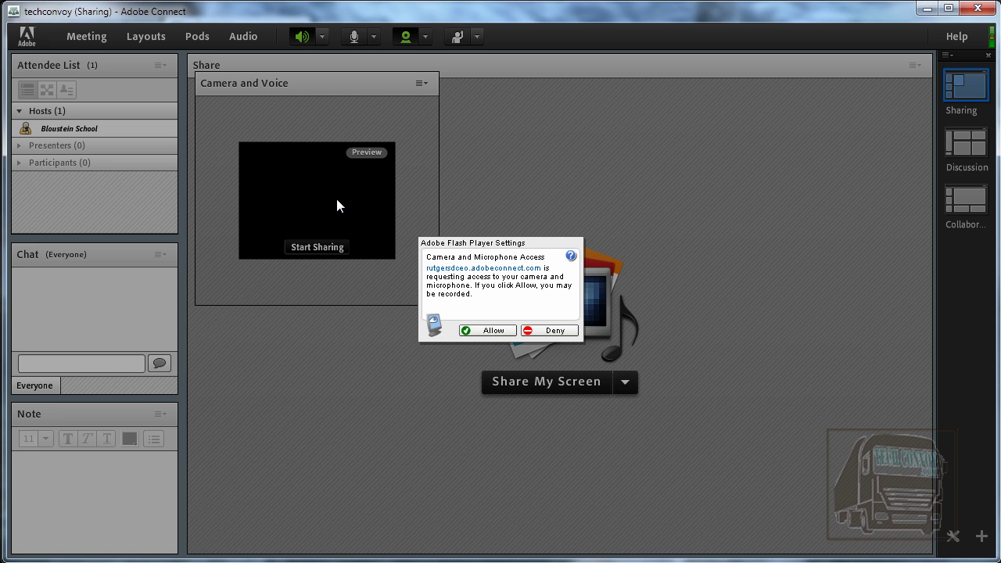
pyautogui.click(493, 332)
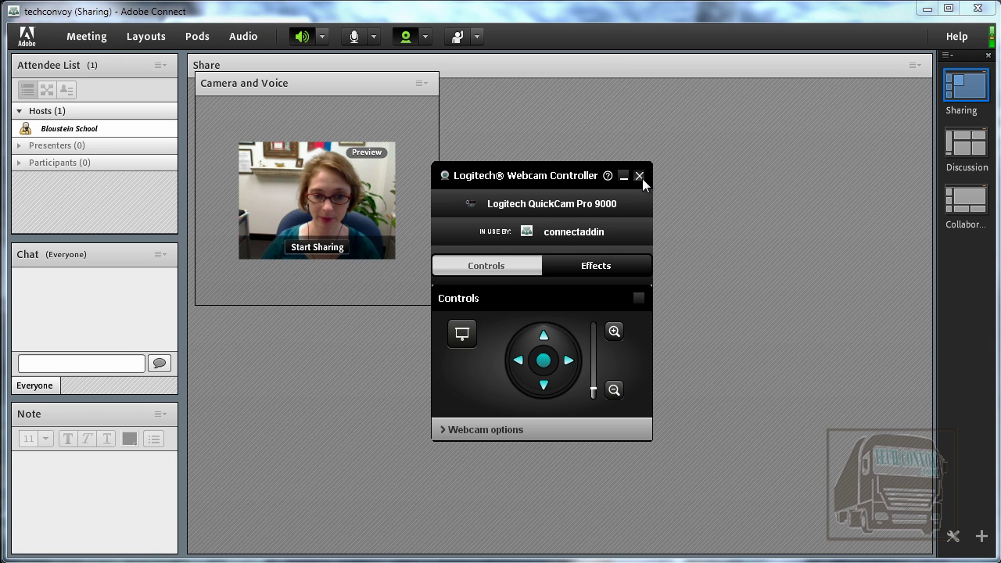
pyautogui.click(640, 176)
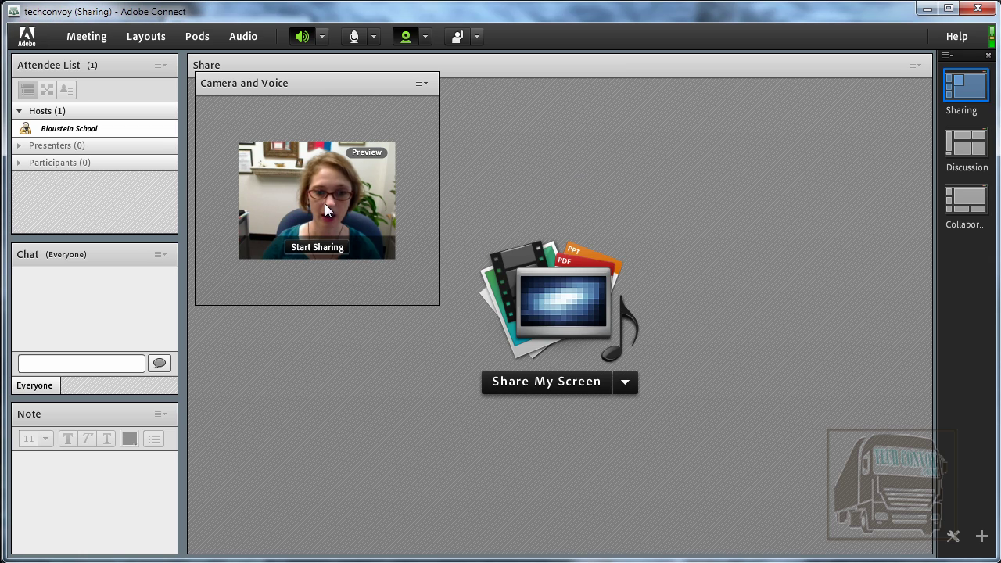
pyautogui.click(316, 247)
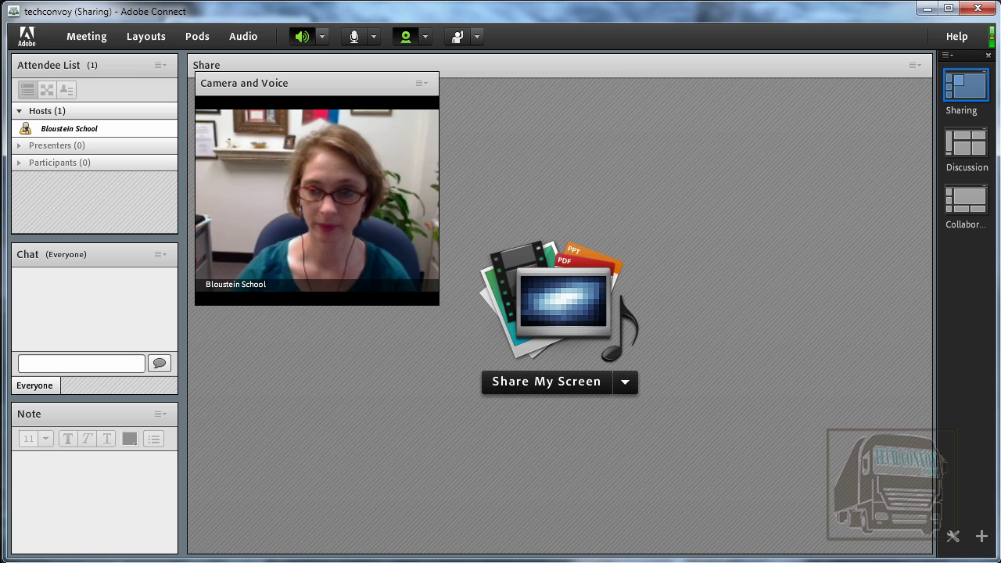
pyautogui.moveTo(313, 89); pyautogui.dragTo(320, 120)
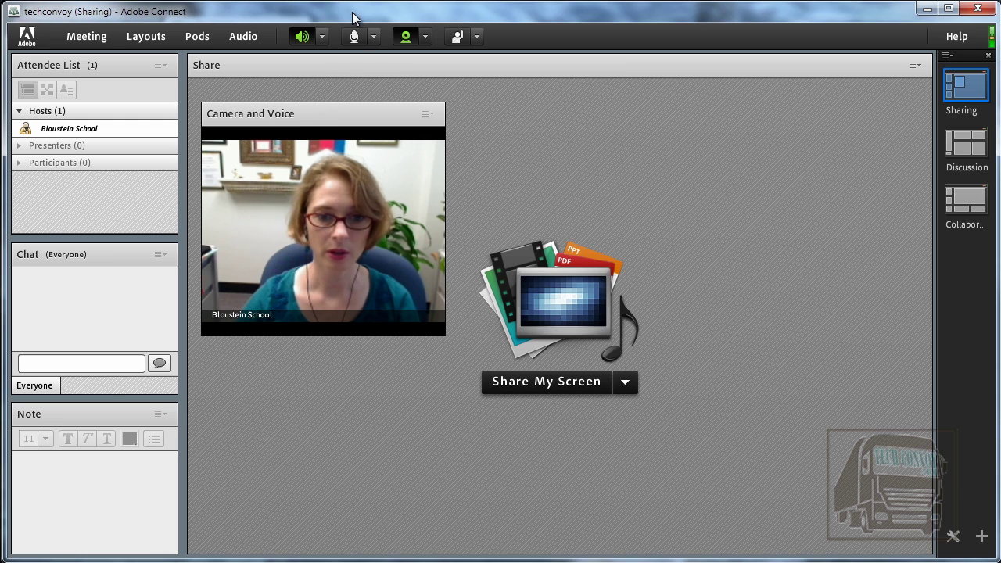
# Mute and unmute the meeting speakers, and dismiss the Logitech webcam controller.
pyautogui.click(383, 63)
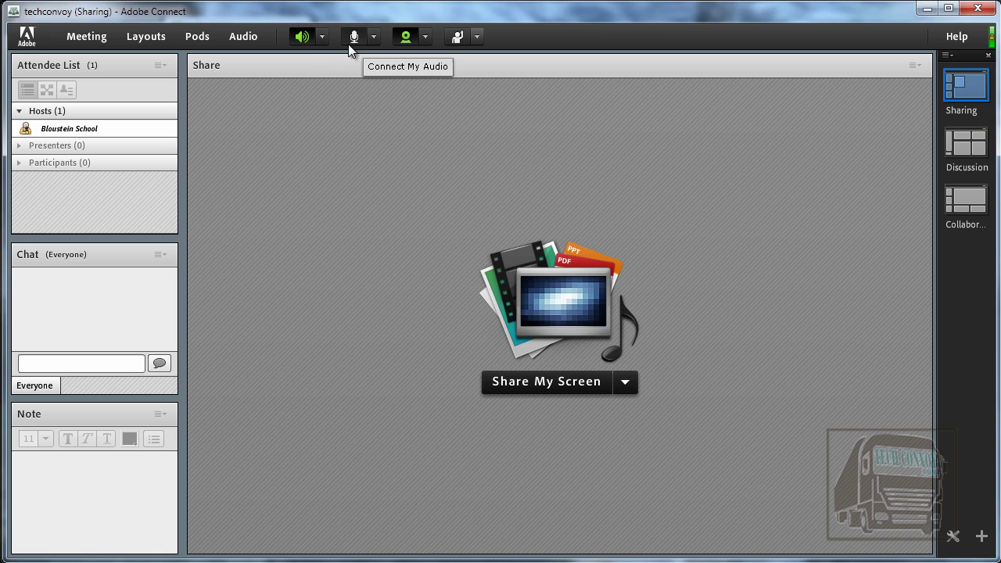
pyautogui.click(303, 39)
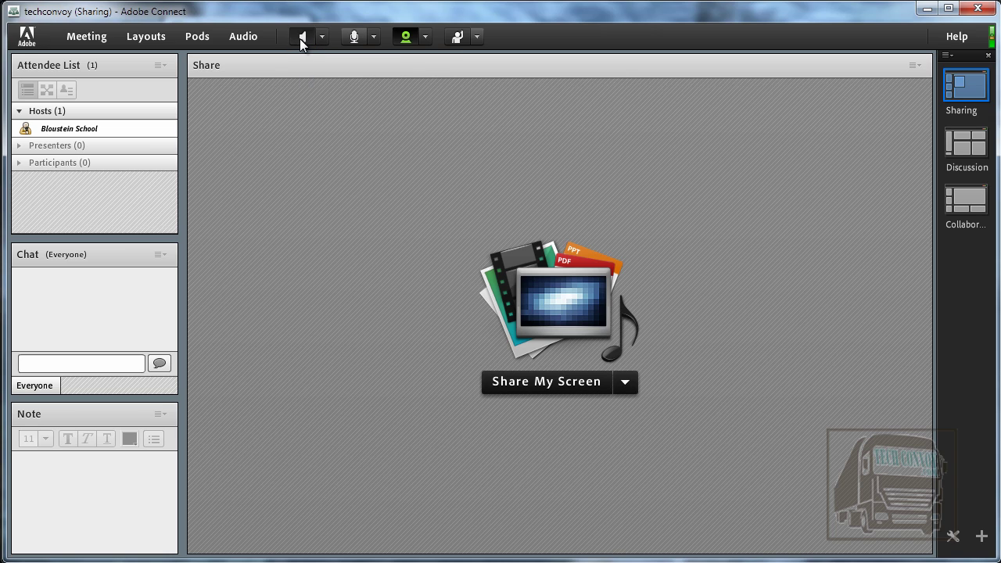
pyautogui.click(303, 39)
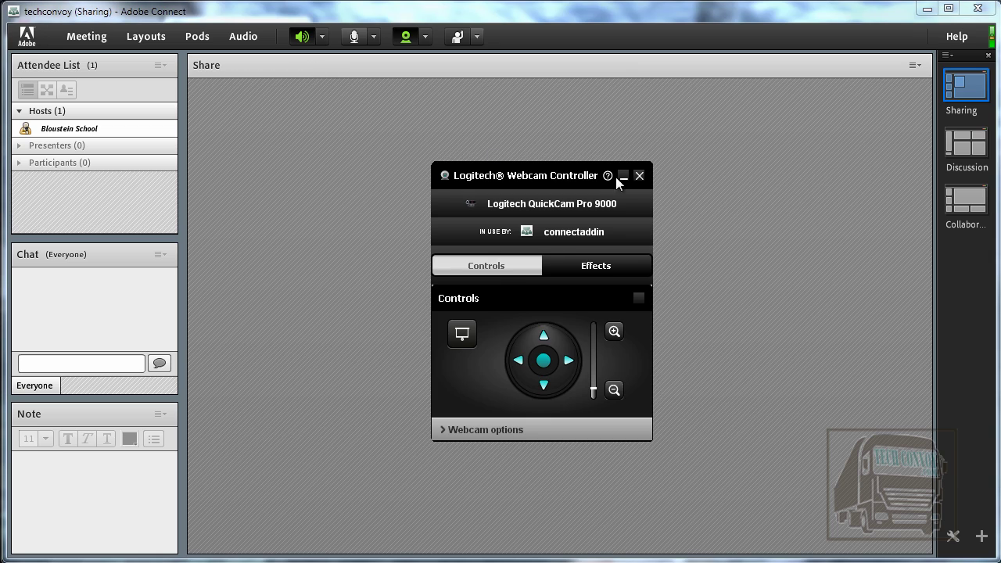
pyautogui.click(639, 175)
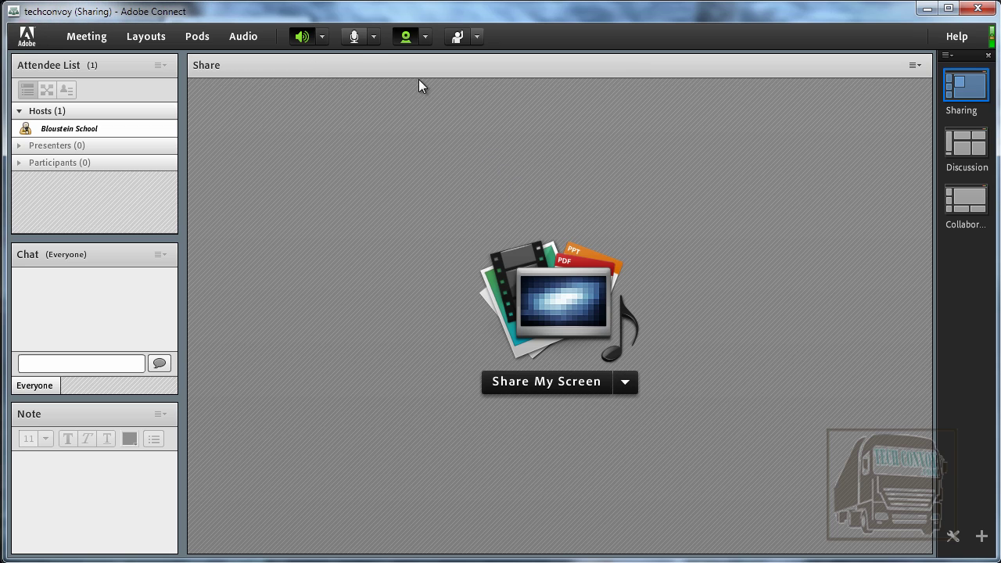
# Connect the host's microphone audio and check the host's entry in the attendee list.
pyautogui.click(354, 37)
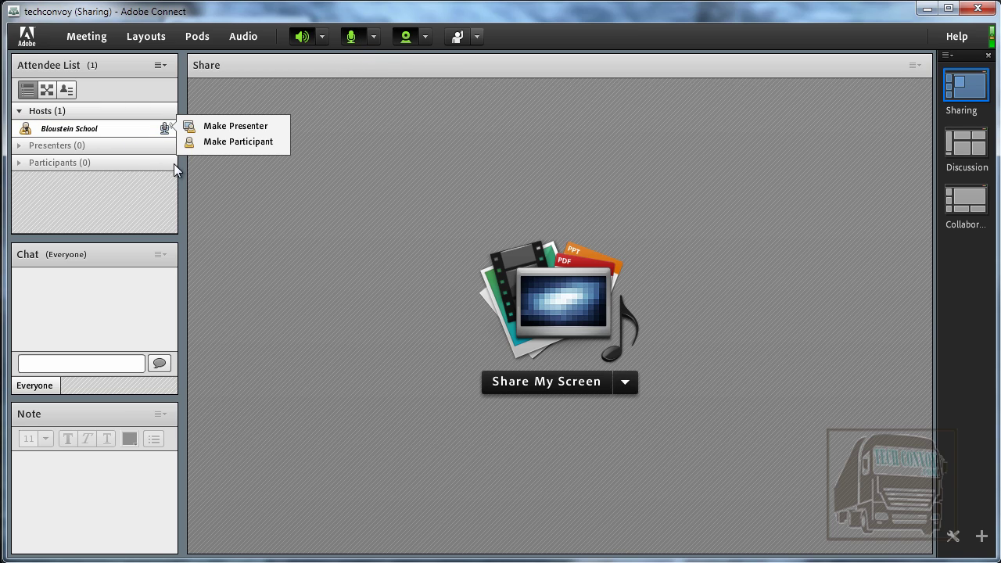
pyautogui.click(166, 134)
pyautogui.click(333, 147)
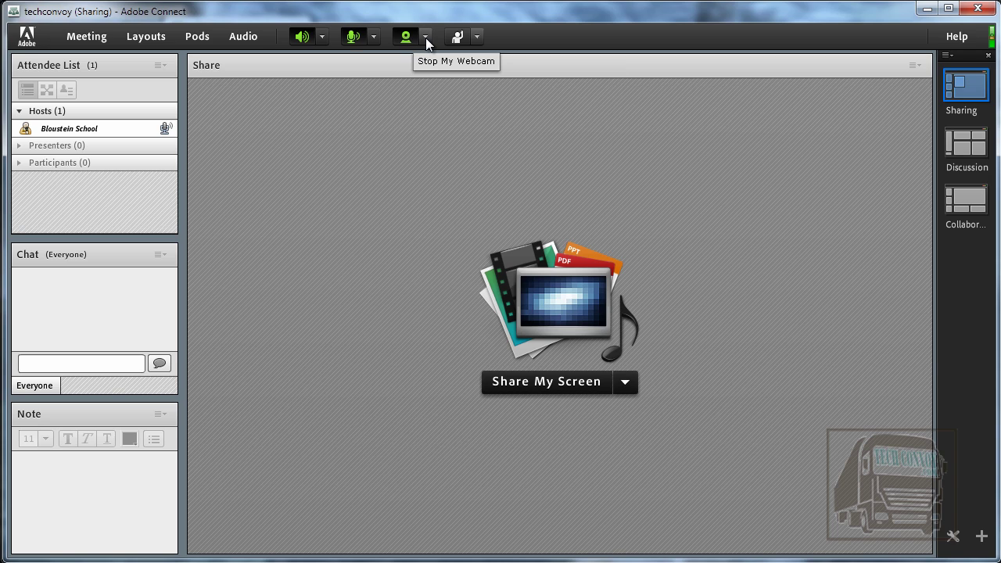
# View the attendee status options, and narrow the Share pod from its left edge to uncover the Camera and Voice pod.
pyautogui.click(478, 36)
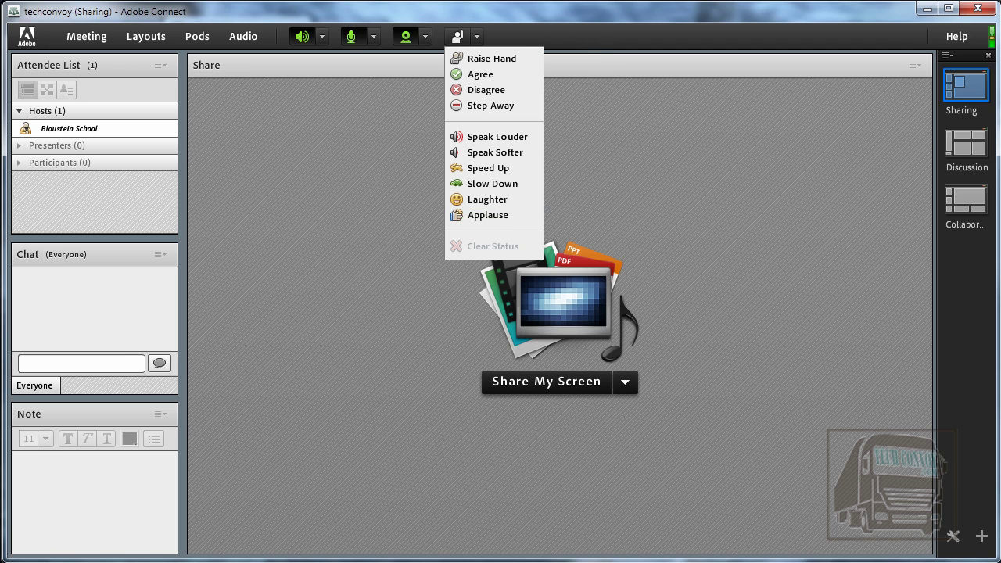
pyautogui.click(897, 8)
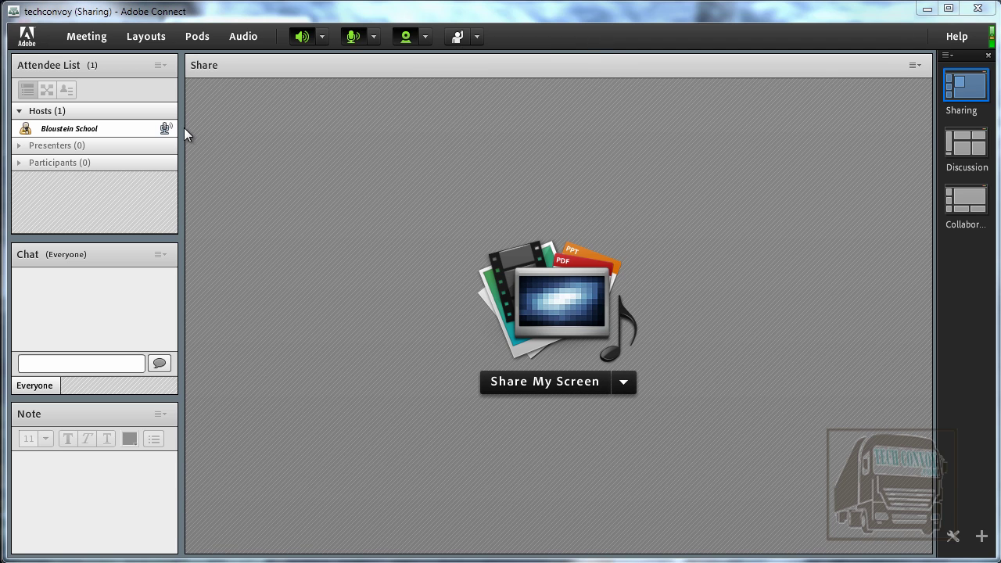
pyautogui.moveTo(190, 125); pyautogui.dragTo(460, 128)
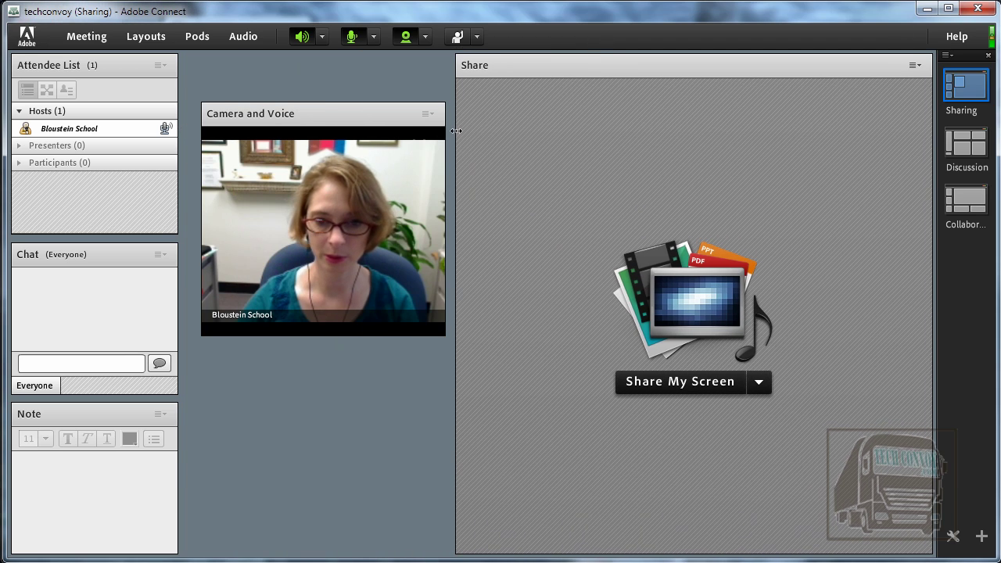
# Move the Camera and Voice pod up level with the Share pod, hide it, and widen the Share pod over the gap.
pyautogui.moveTo(362, 114); pyautogui.dragTo(350, 72)
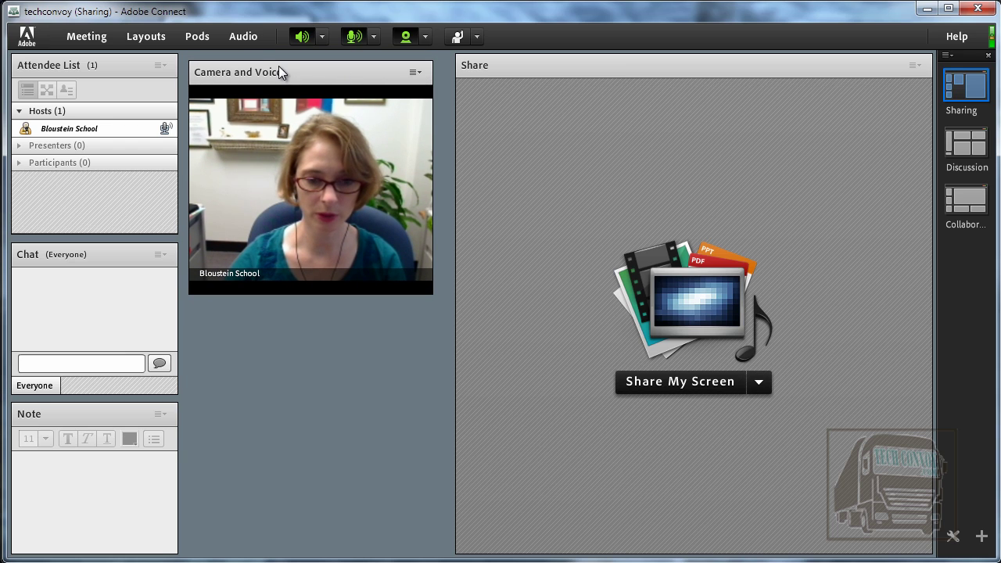
pyautogui.click(414, 73)
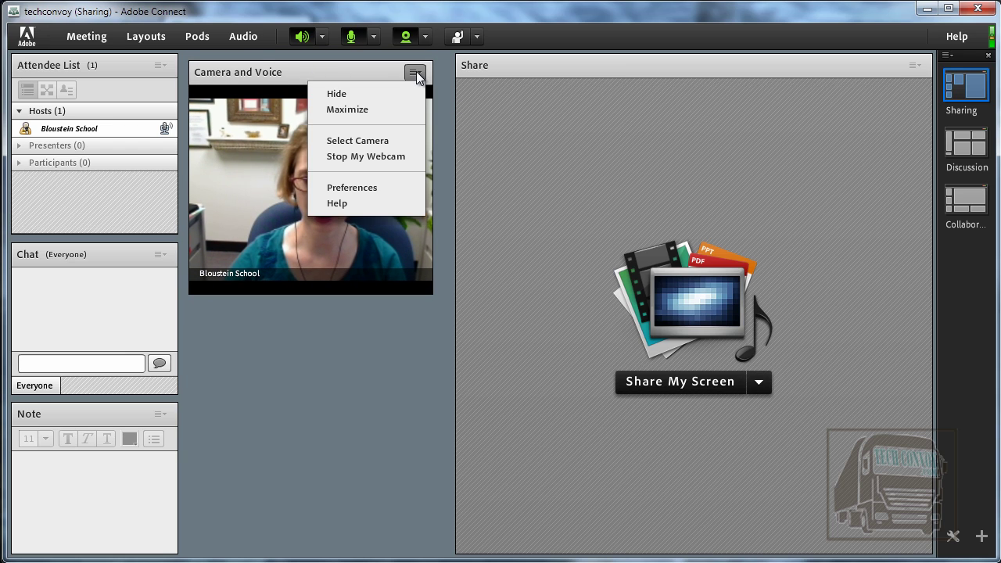
pyautogui.click(364, 92)
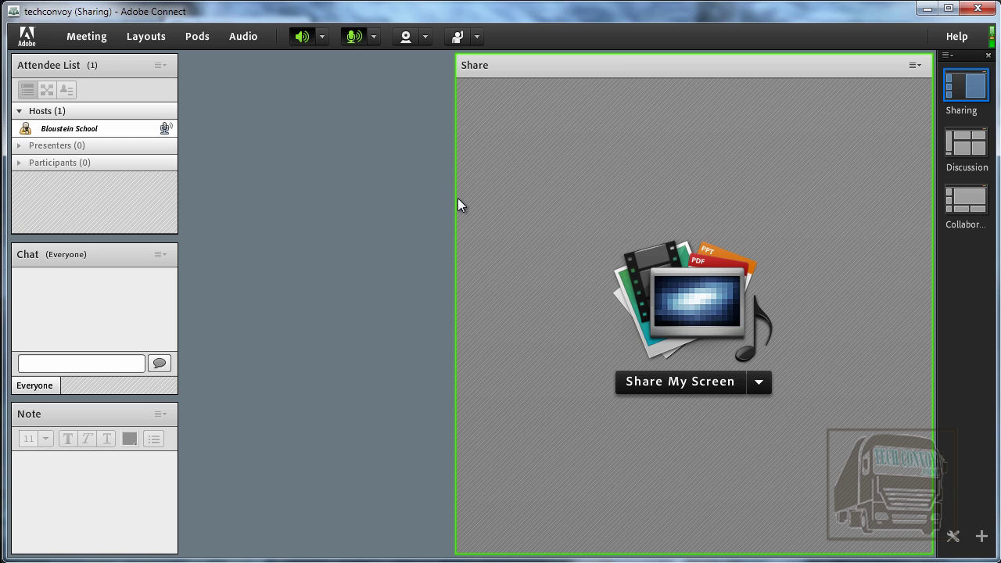
pyautogui.moveTo(456, 198); pyautogui.dragTo(188, 198)
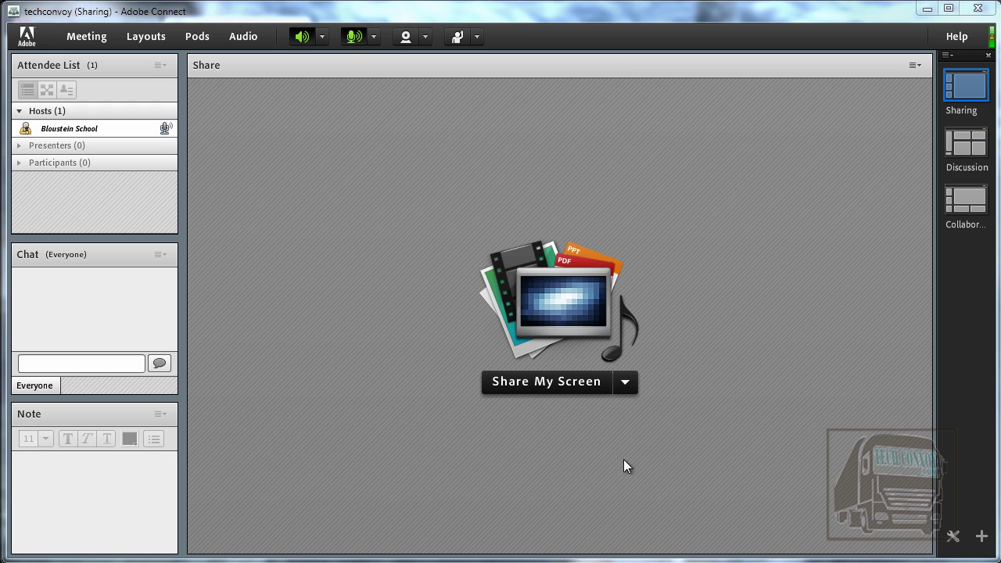
# Choose to share a document in the Share pod, and check the Uploaded Files and My Content categories.
pyautogui.click(628, 387)
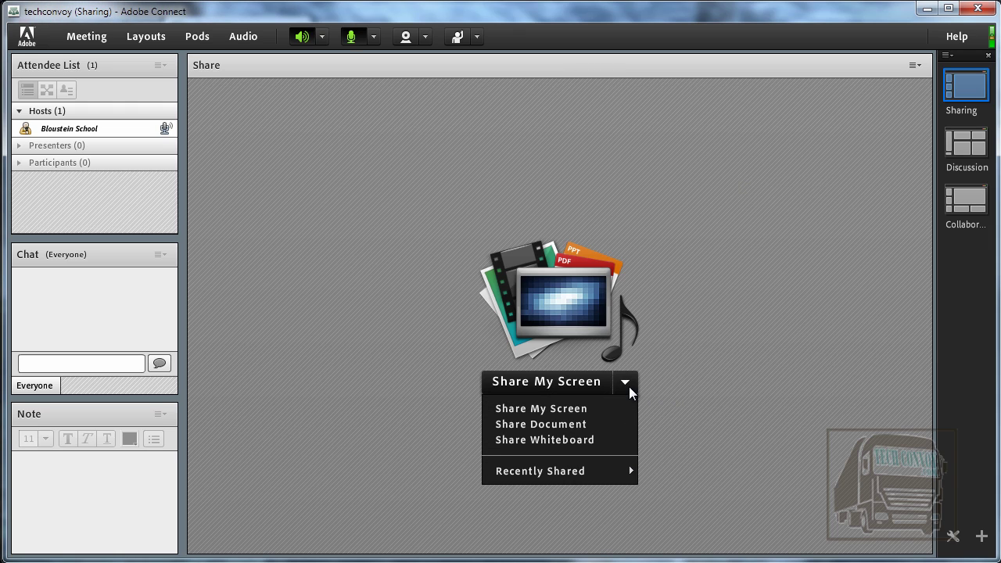
pyautogui.click(575, 424)
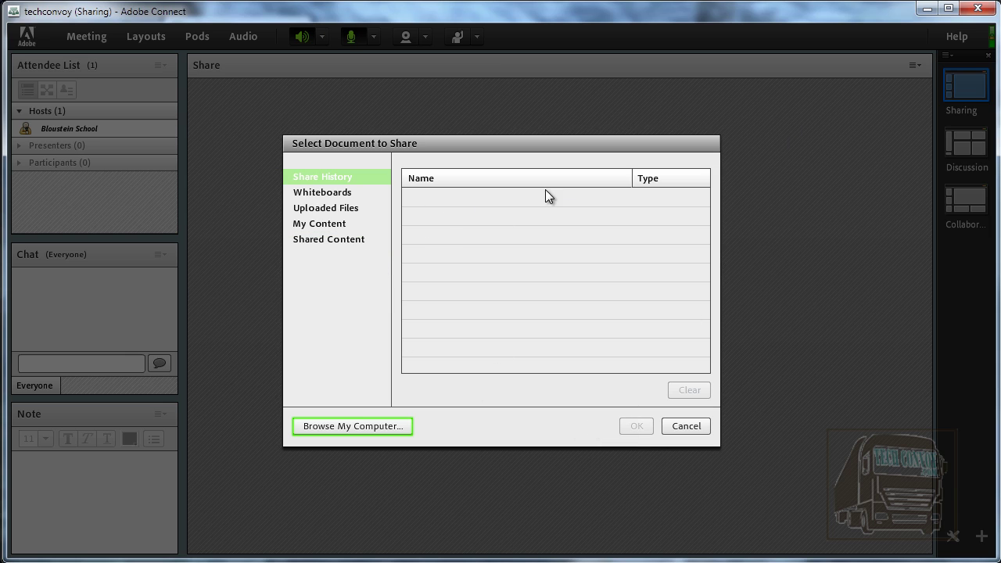
pyautogui.click(348, 212)
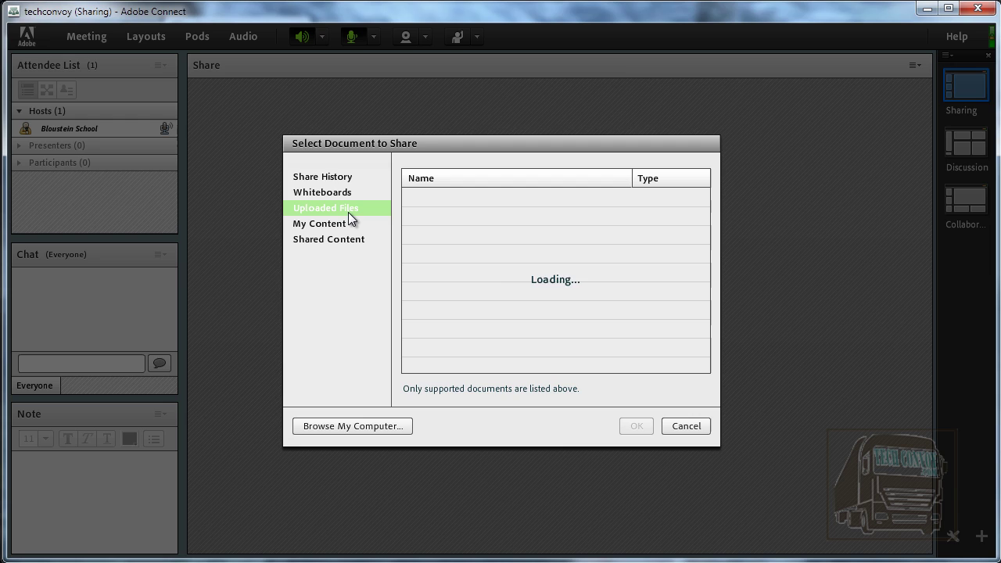
pyautogui.click(333, 227)
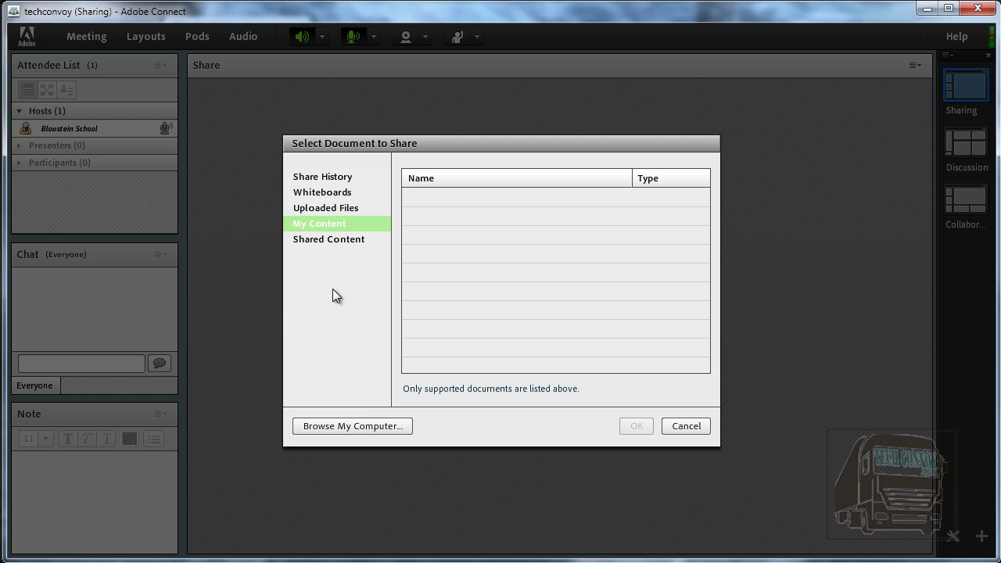
# Upload and share the Effective PowerPoint Use presentation from the PowerPoint folder on the computer.
pyautogui.click(361, 429)
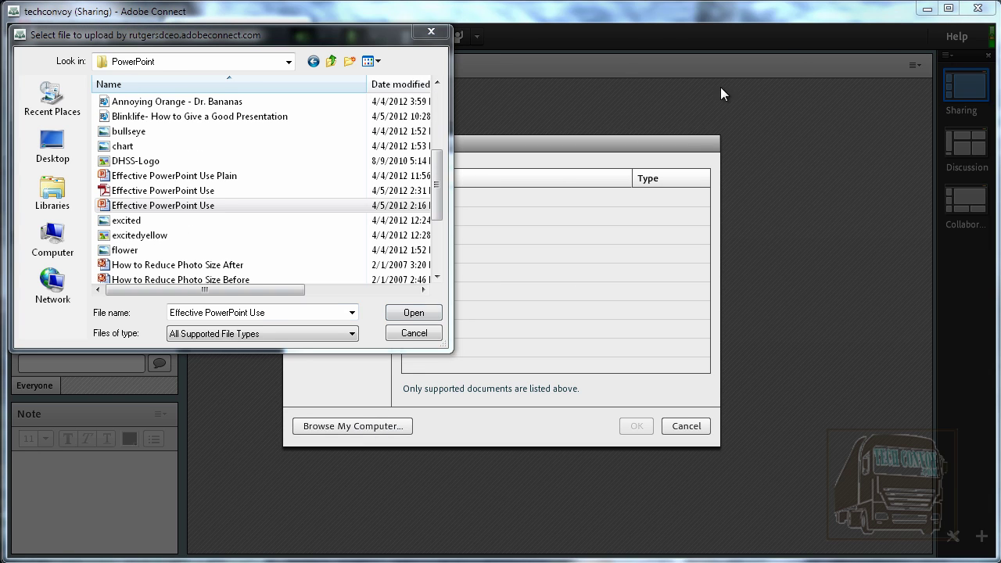
pyautogui.click(199, 205)
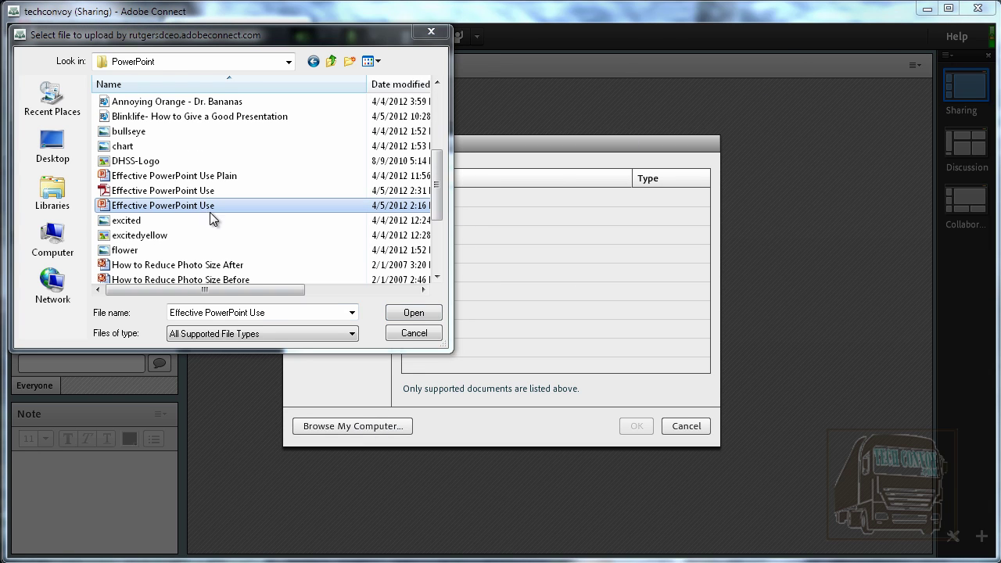
pyautogui.click(413, 313)
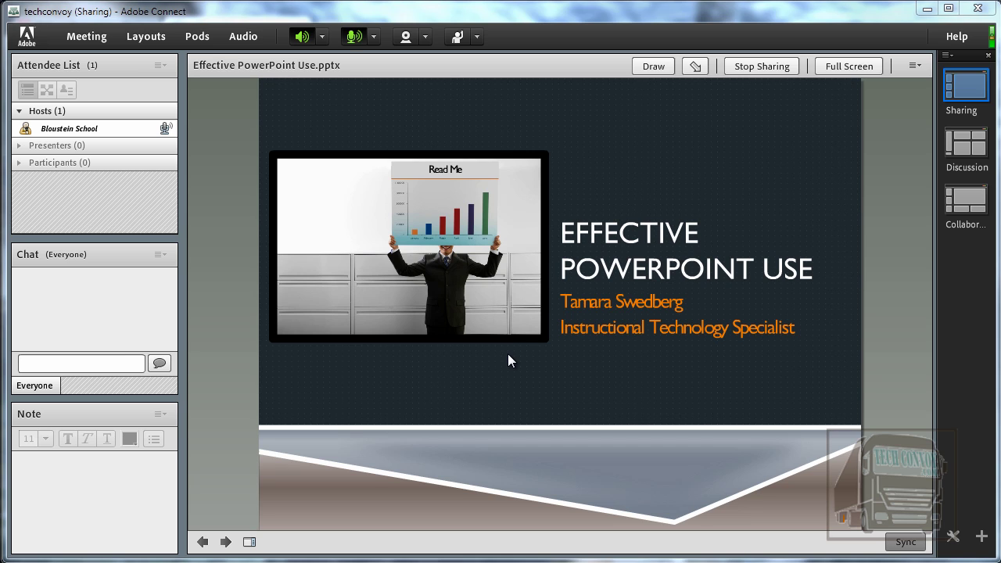
# Page forward to the Overview slide of the shared presentation, and return to the title slide.
pyautogui.click(225, 542)
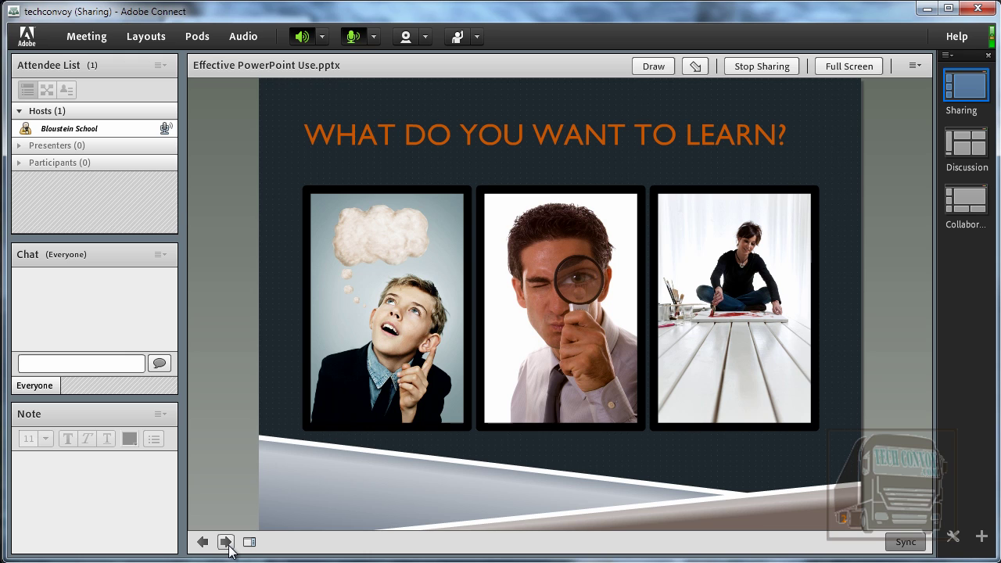
pyautogui.click(226, 542)
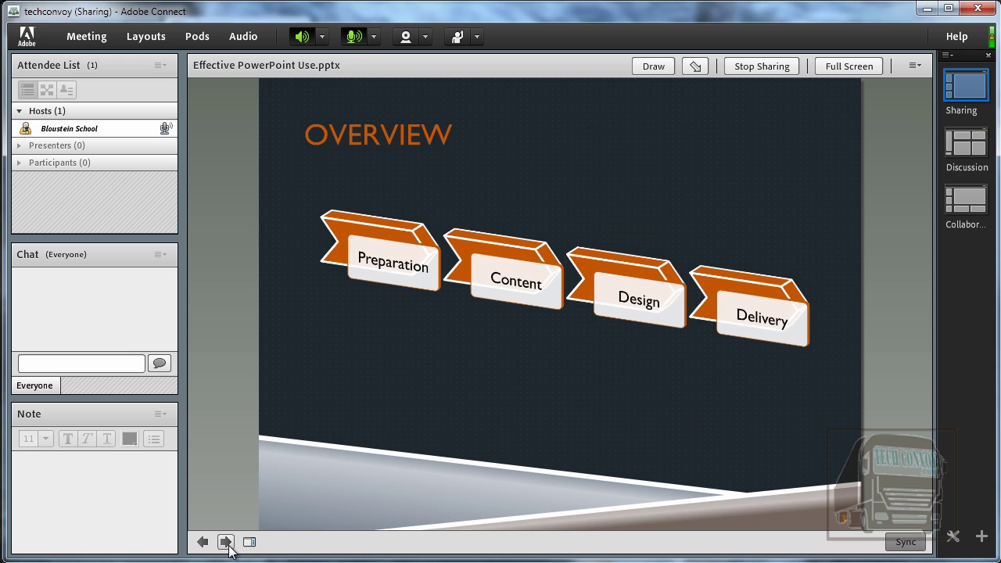
pyautogui.click(202, 543)
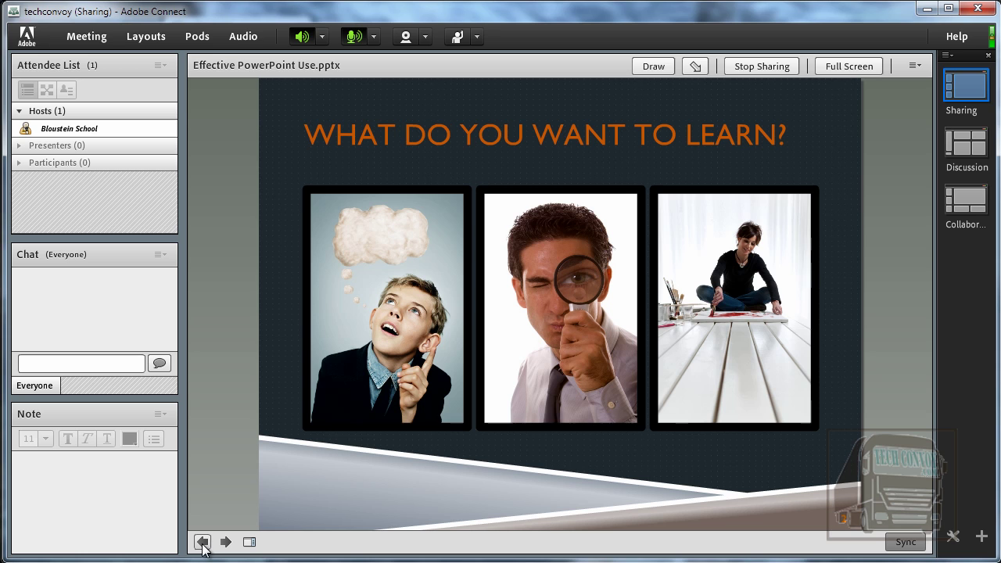
pyautogui.click(203, 543)
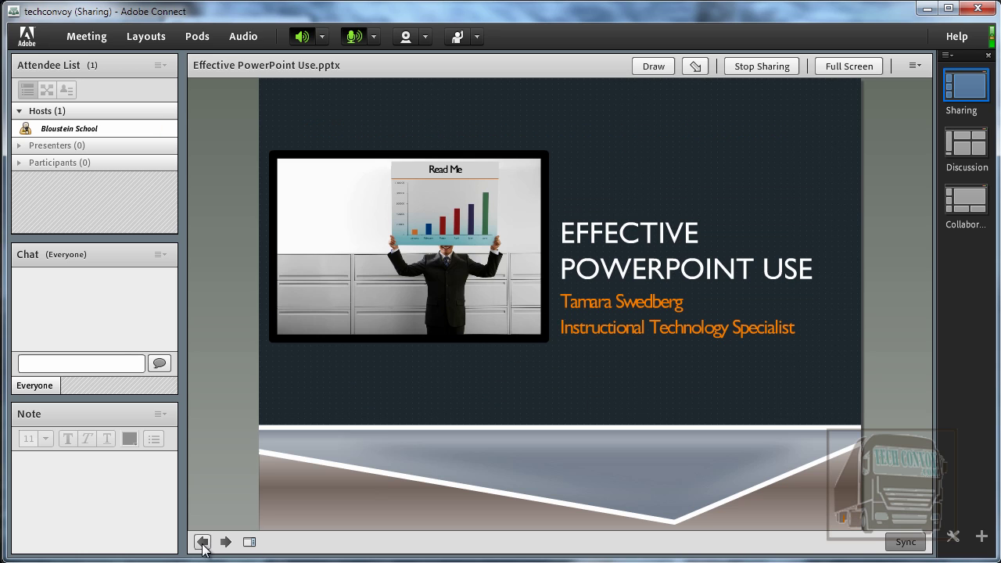
# Show the presentation sidebar, jump to the Guides and Arranging slide from the outline, view its notes, and hide the sidebar.
pyautogui.click(249, 543)
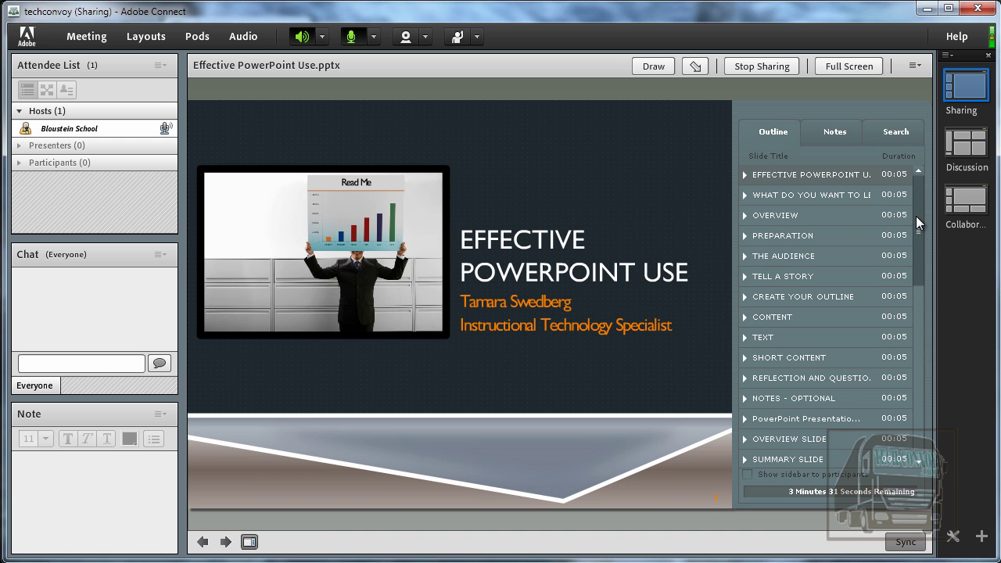
pyautogui.moveTo(917, 215); pyautogui.dragTo(915, 376)
pyautogui.click(806, 302)
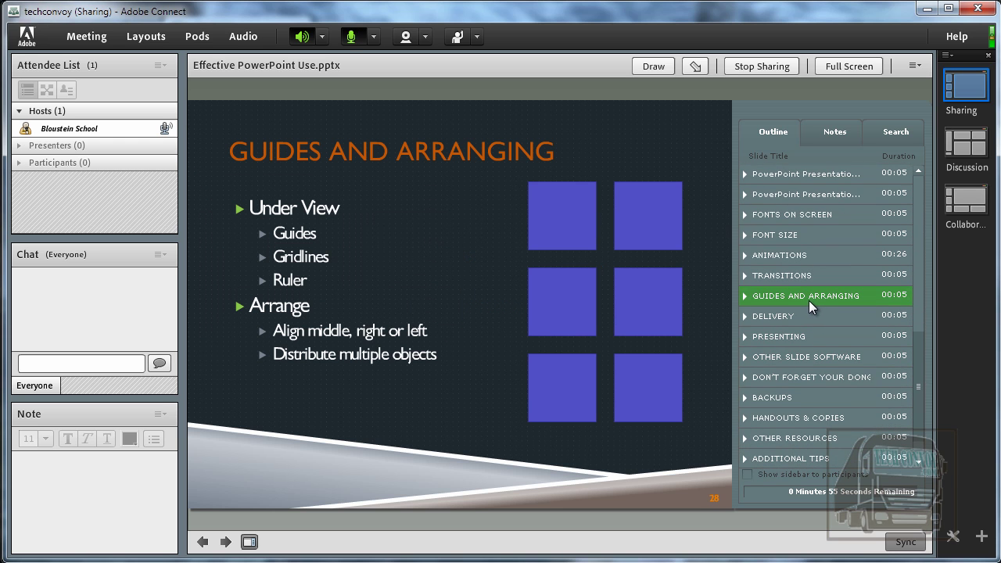
pyautogui.click(836, 133)
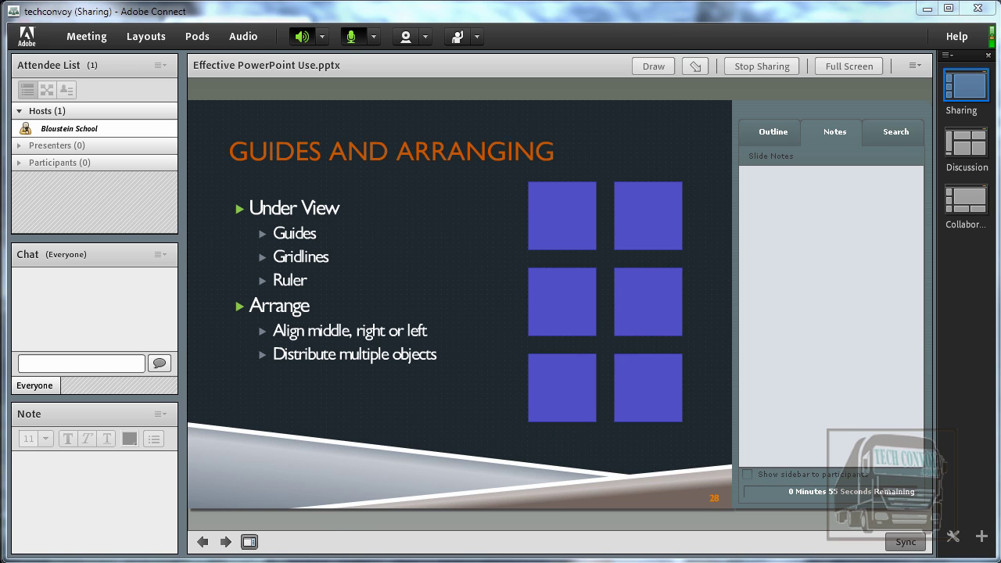
pyautogui.click(250, 543)
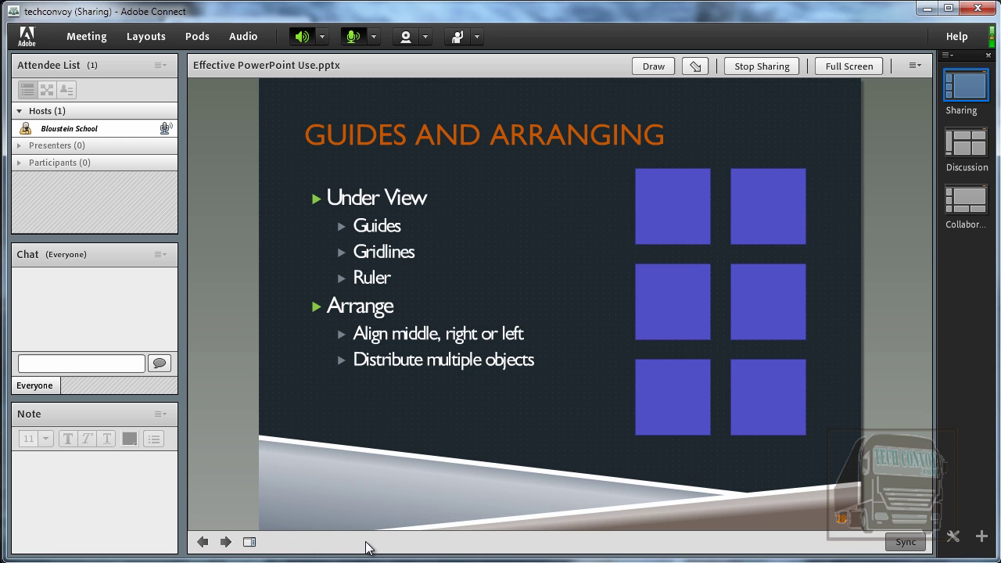
# Step to the Delivery slide and back, and advance the shared presentation to the Presenting slide.
pyautogui.press('Right')
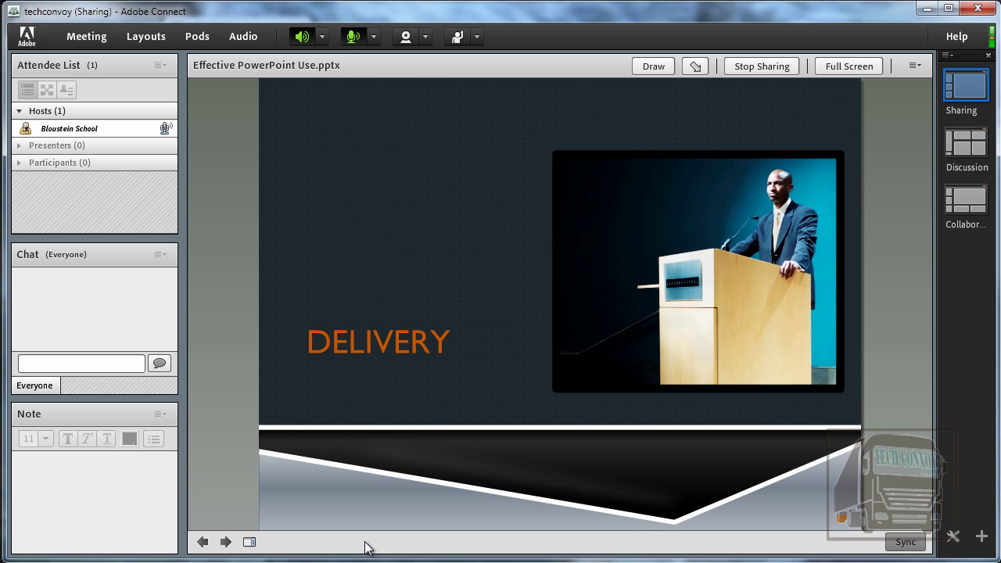
pyautogui.press('Left')
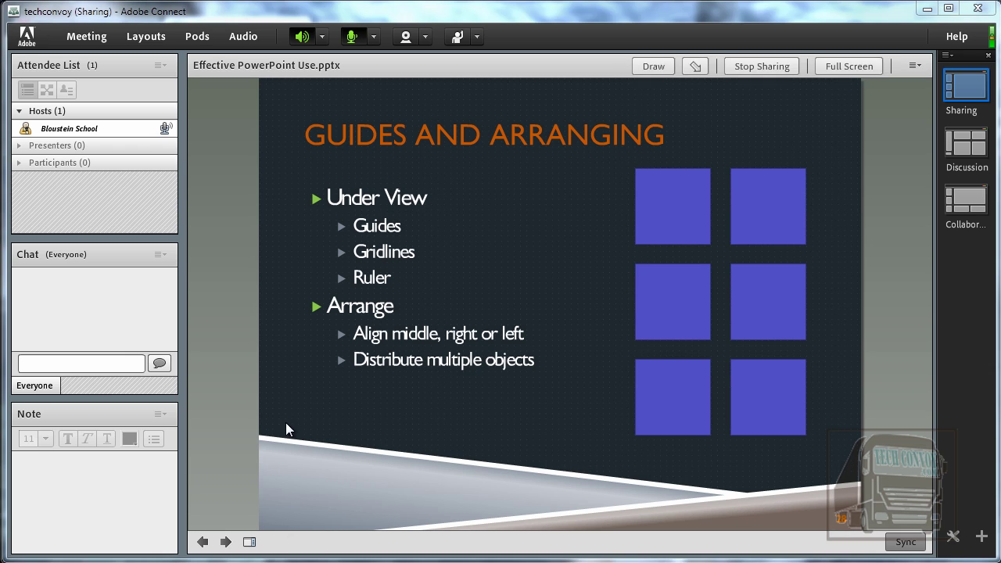
pyautogui.click(226, 542)
pyautogui.click(226, 543)
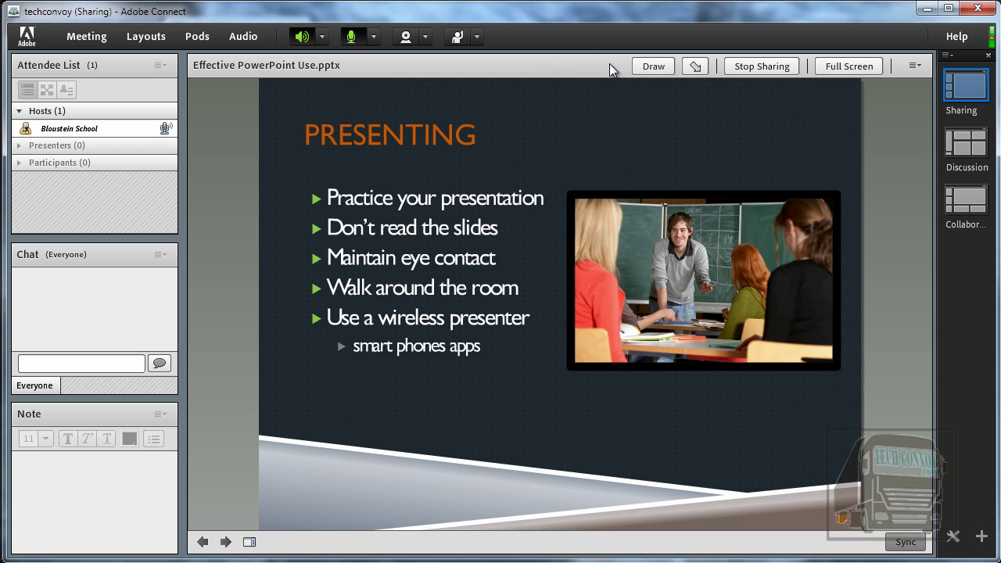
# Turn on the slide pointer and the drawing tools, and circle the standing man in the photo with a bright green pencil line.
pyautogui.click(694, 68)
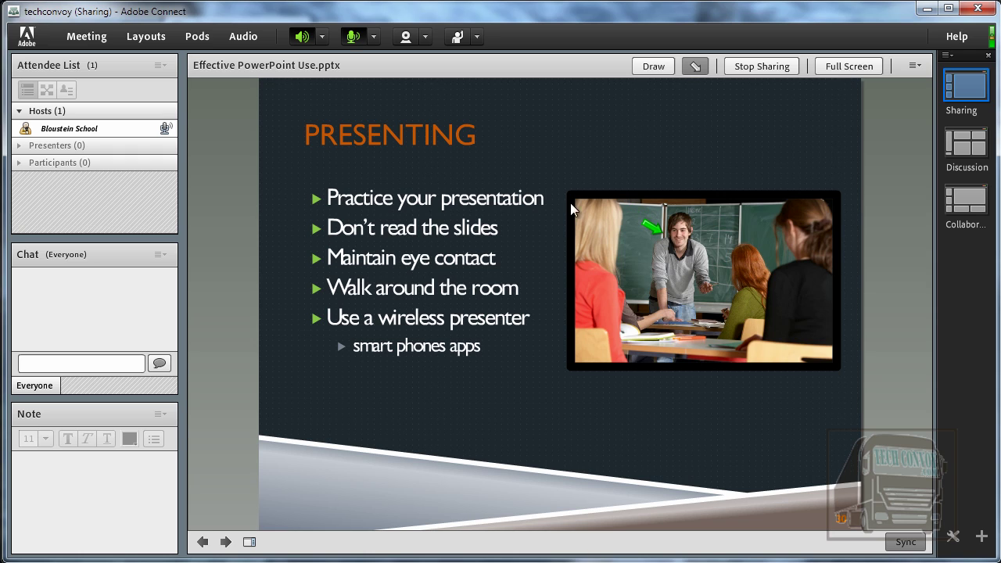
pyautogui.click(650, 65)
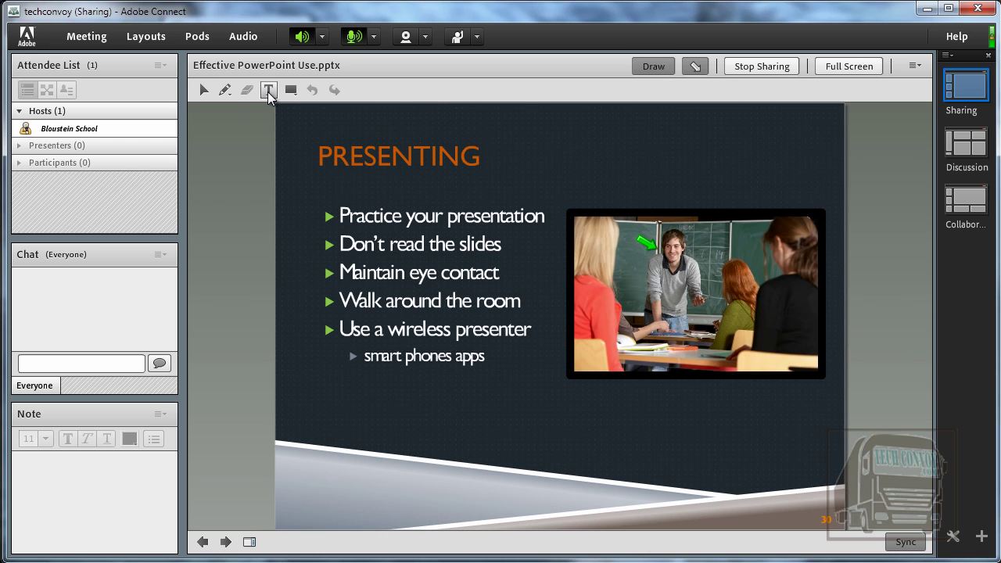
pyautogui.click(227, 93)
pyautogui.click(376, 90)
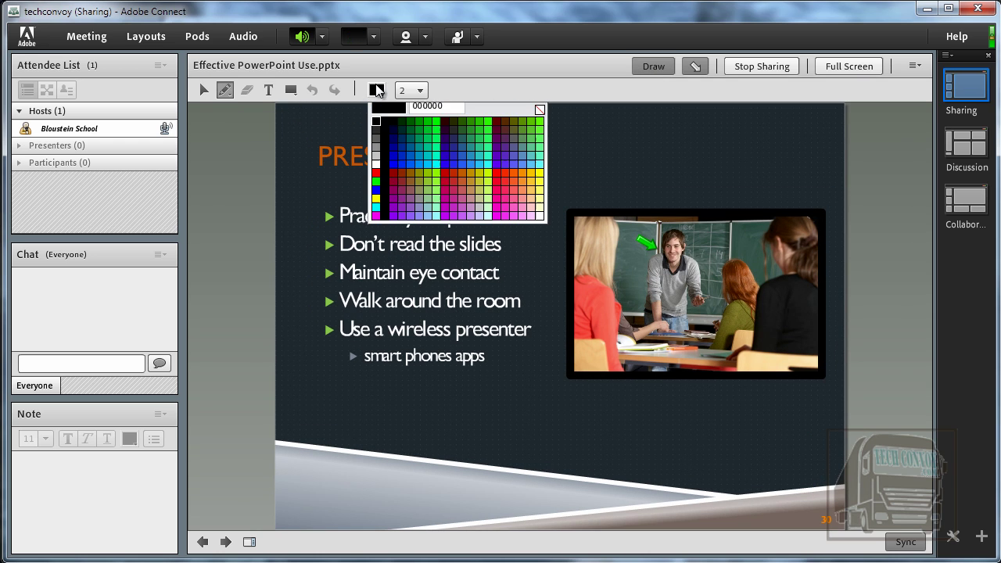
pyautogui.click(435, 185)
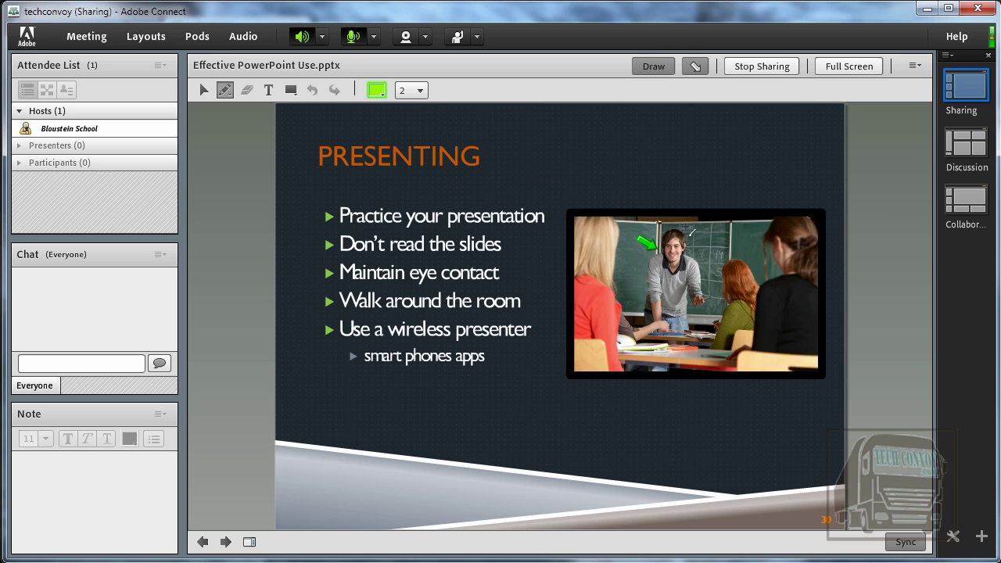
pyautogui.moveTo(676, 208)
pyautogui.mouseDown()
pyautogui.moveTo(624, 235)
pyautogui.moveTo(708, 263)
pyautogui.mouseUp()
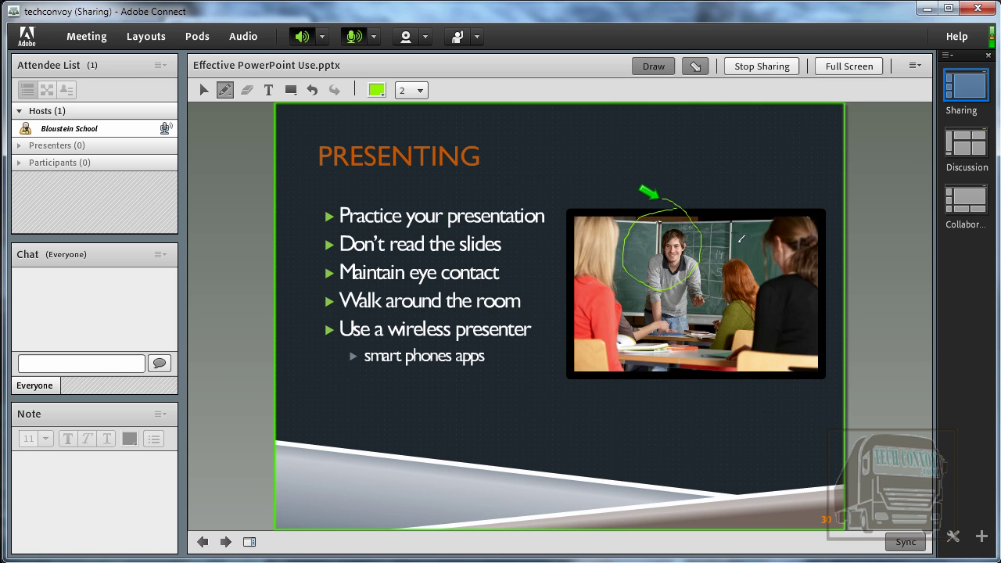
pyautogui.moveTo(671, 206)
pyautogui.mouseDown()
pyautogui.moveTo(731, 301)
pyautogui.moveTo(749, 222)
pyautogui.mouseUp()
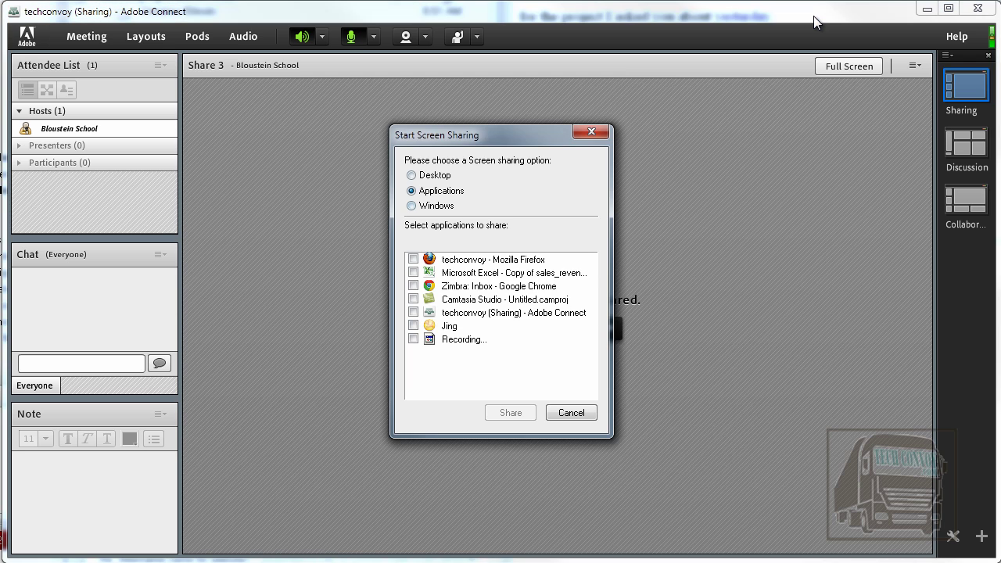
# Review the Desktop, Applications and Windows screen sharing options, and share the Microsoft Excel application with the Copy of sales_revenue workbook.
pyautogui.press('Up')
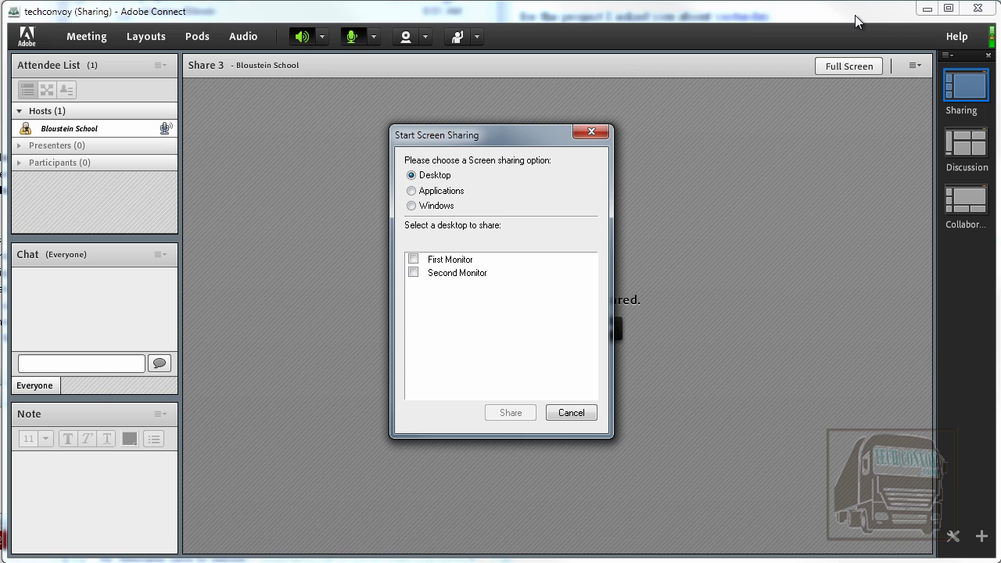
pyautogui.press('Down')
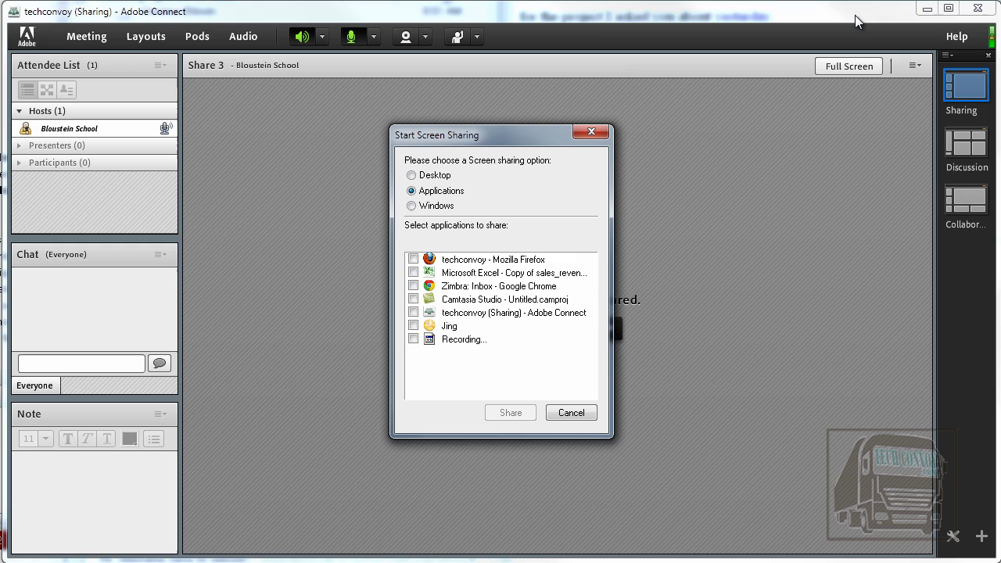
pyautogui.press('Down')
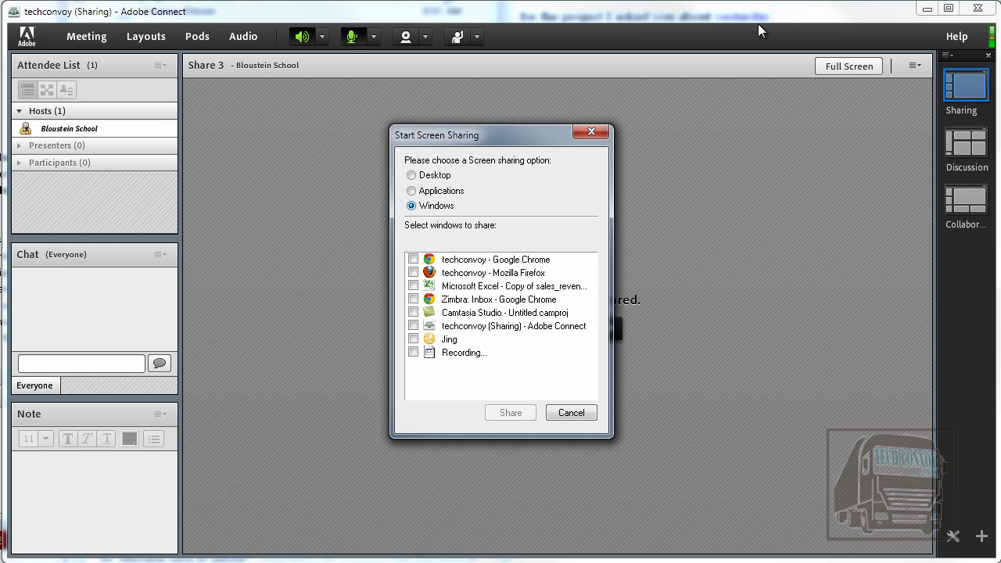
pyautogui.press('Up')
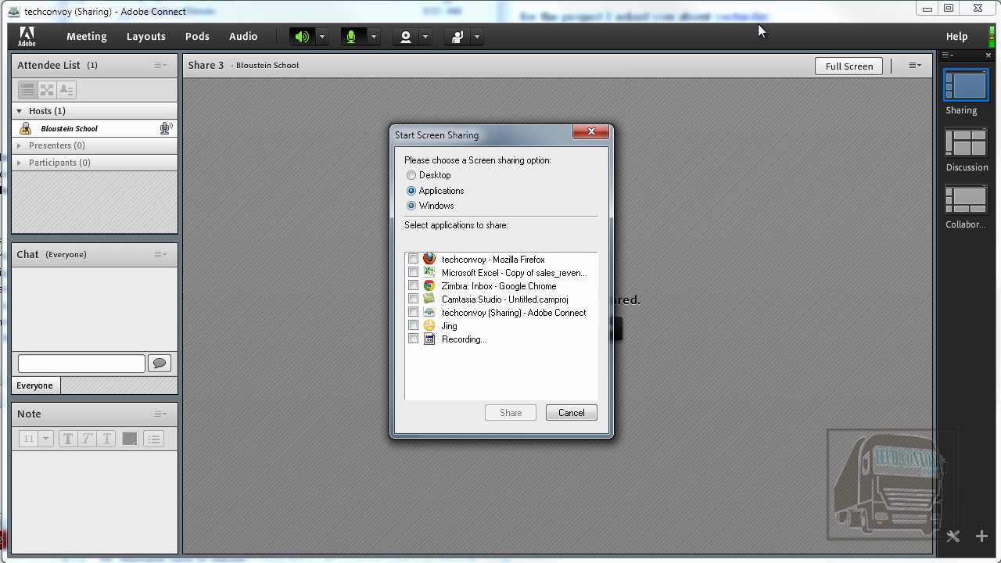
pyautogui.press('Tab')
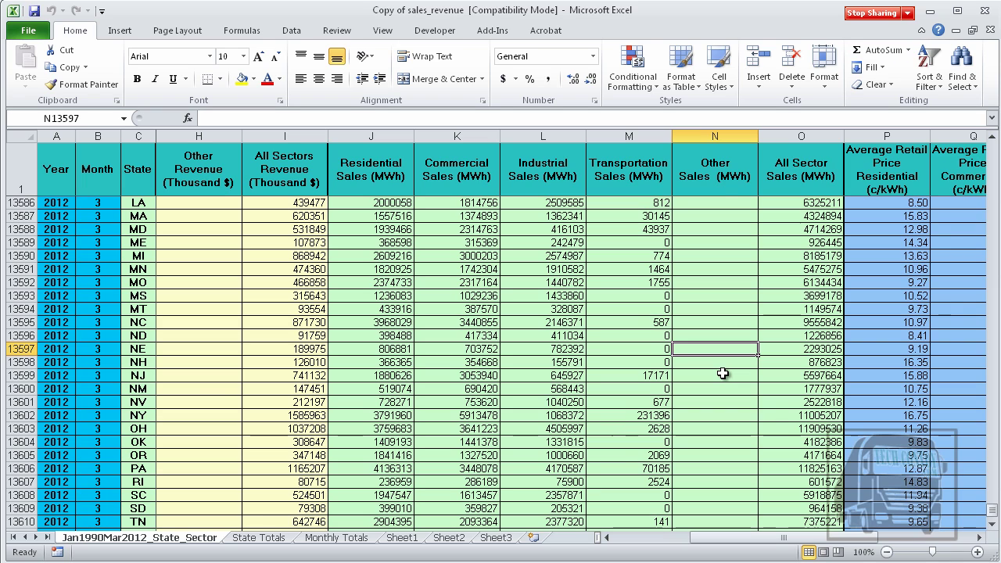
# Select cell L13590, Michigan's industrial sales, in the shared Excel worksheet.
pyautogui.hotkey('alt', 'o')
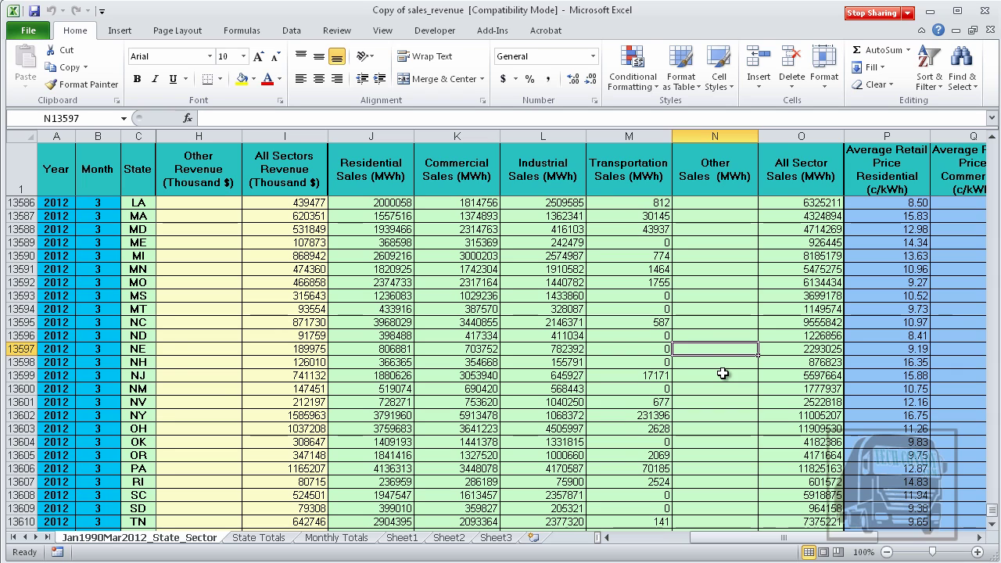
pyautogui.press('Up')
pyautogui.press('Up')
pyautogui.press('Up')
pyautogui.press('Up')
pyautogui.press('Up')
pyautogui.press('Up')
pyautogui.press('Up')
pyautogui.press('Left')
pyautogui.press('Left')
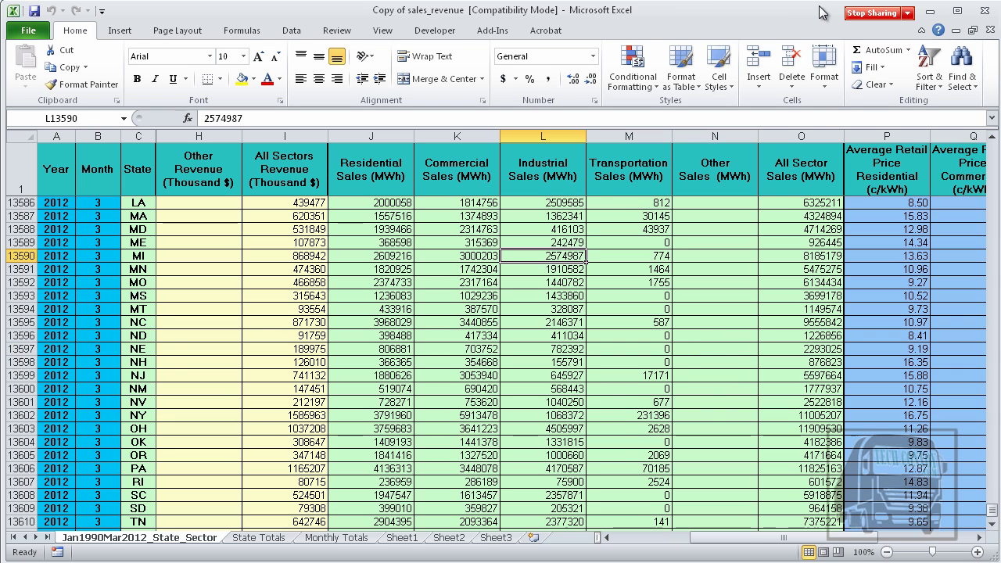
# Stop sharing the Excel screen and share a new blank whiteboard in the meeting room.
pyautogui.click(883, 13)
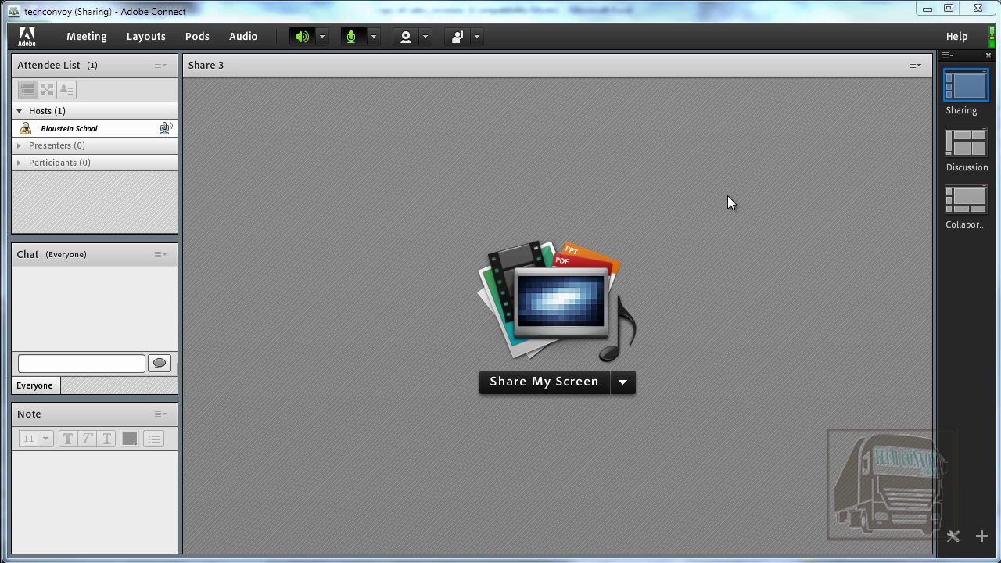
pyautogui.click(628, 383)
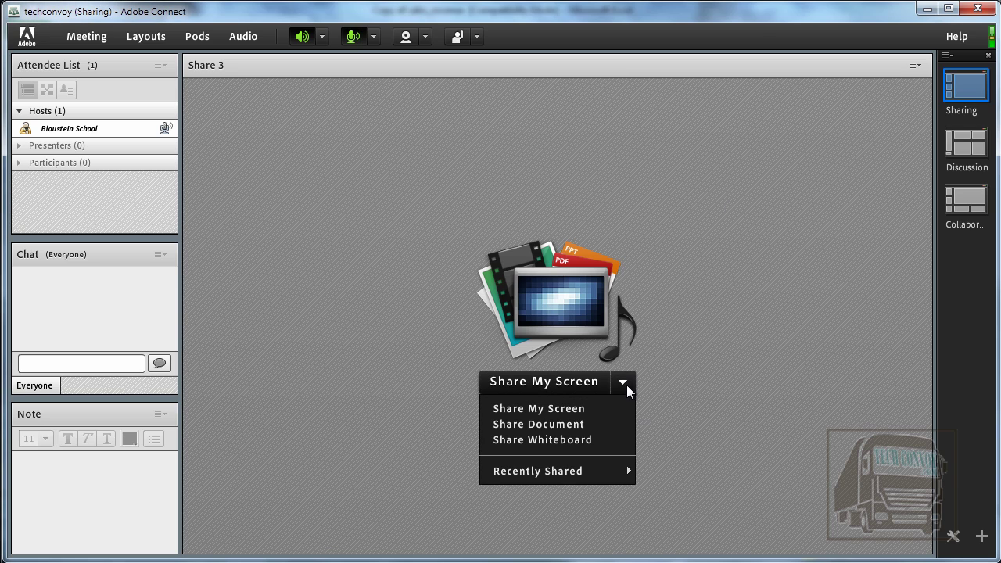
pyautogui.click(557, 441)
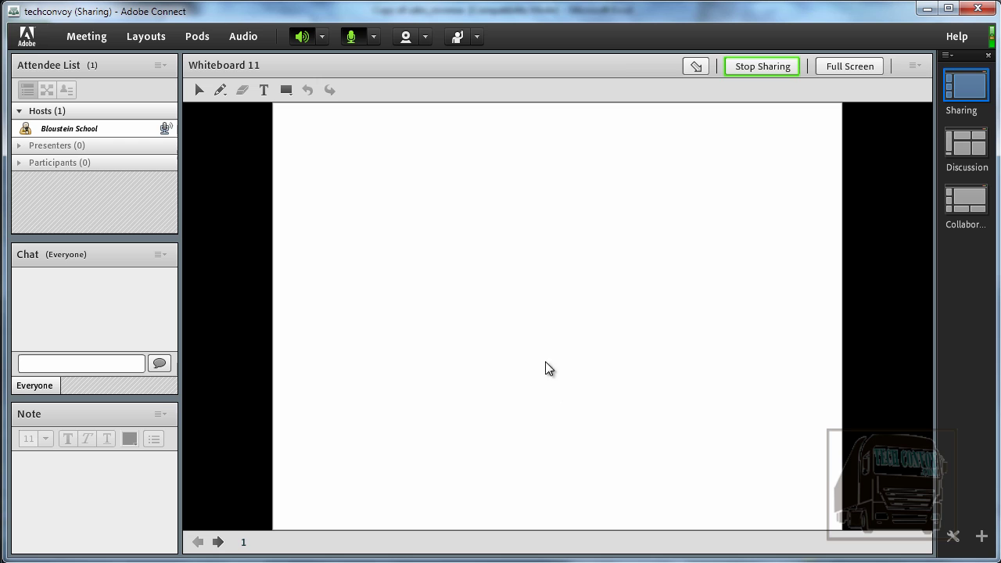
# Draw a blue filled rectangle near the whiteboard's upper-left corner and add a "hi From" greeting with the presenter's first name below it.
pyautogui.click(283, 91)
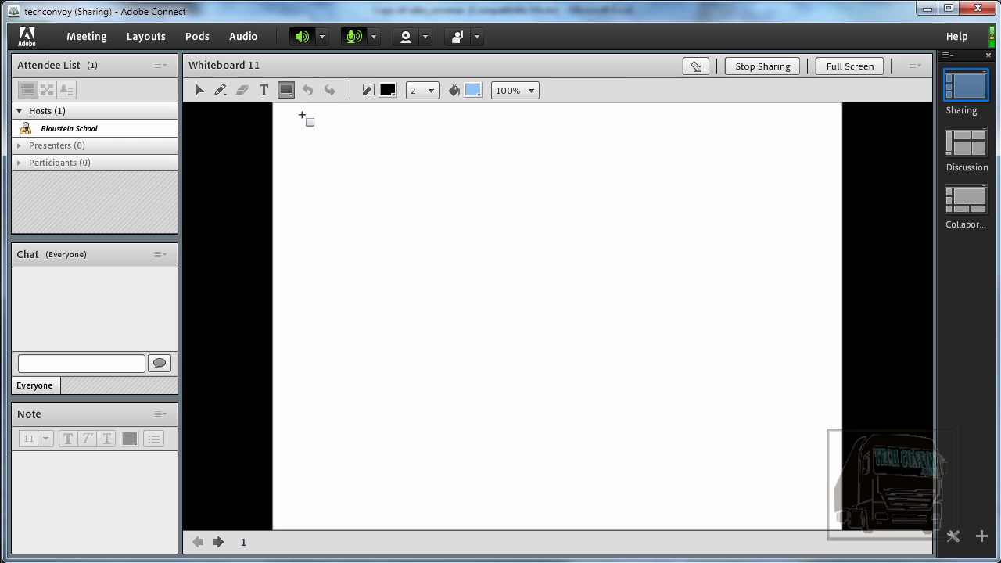
pyautogui.moveTo(303, 114); pyautogui.dragTo(436, 218)
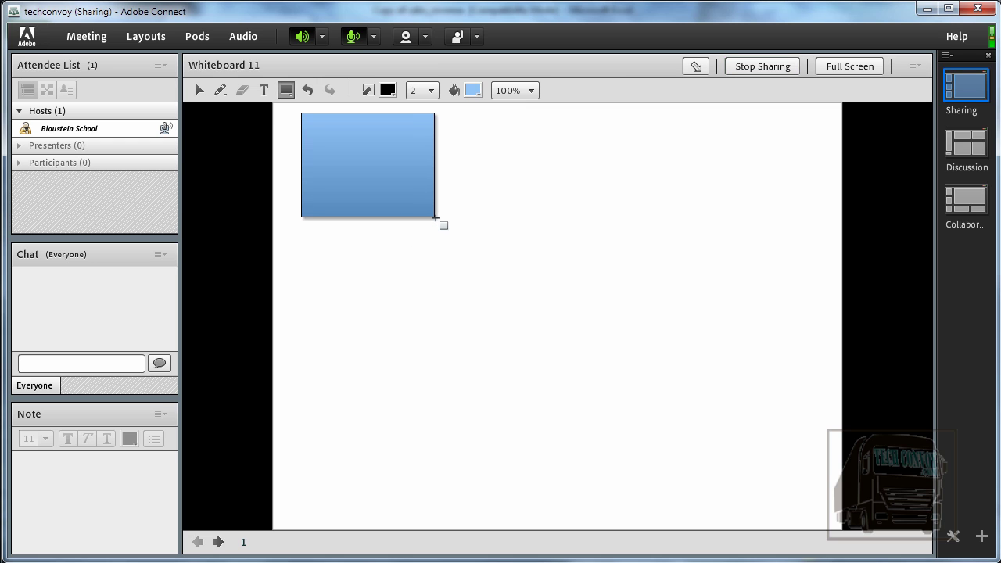
pyautogui.click(264, 90)
pyautogui.click(338, 264)
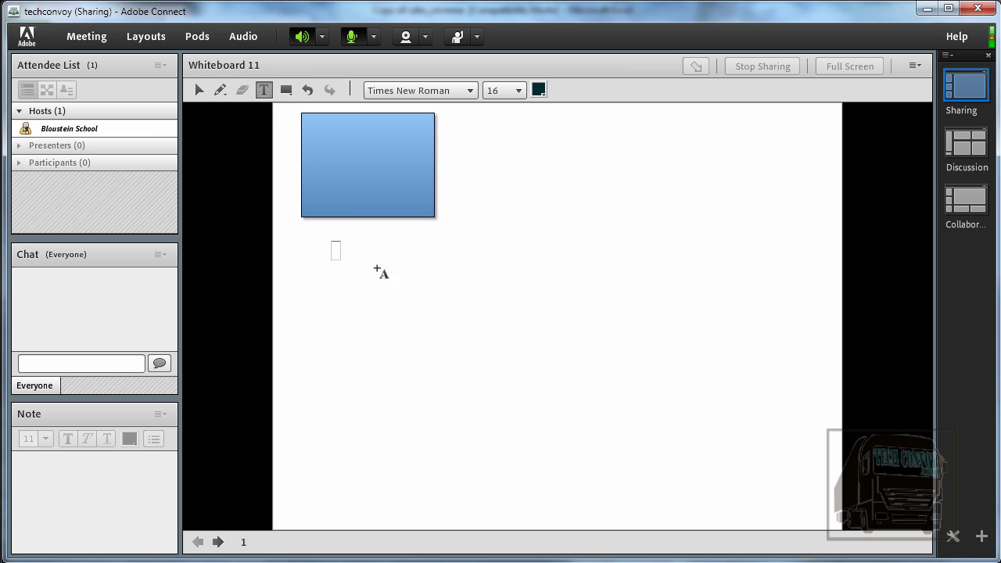
pyautogui.write('hi ')
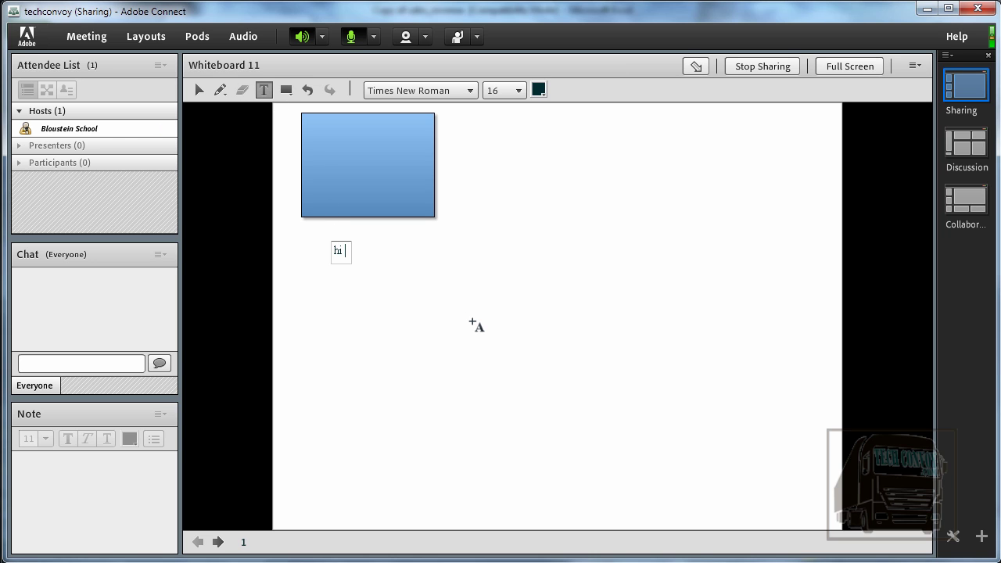
pyautogui.write('From Tamara!')
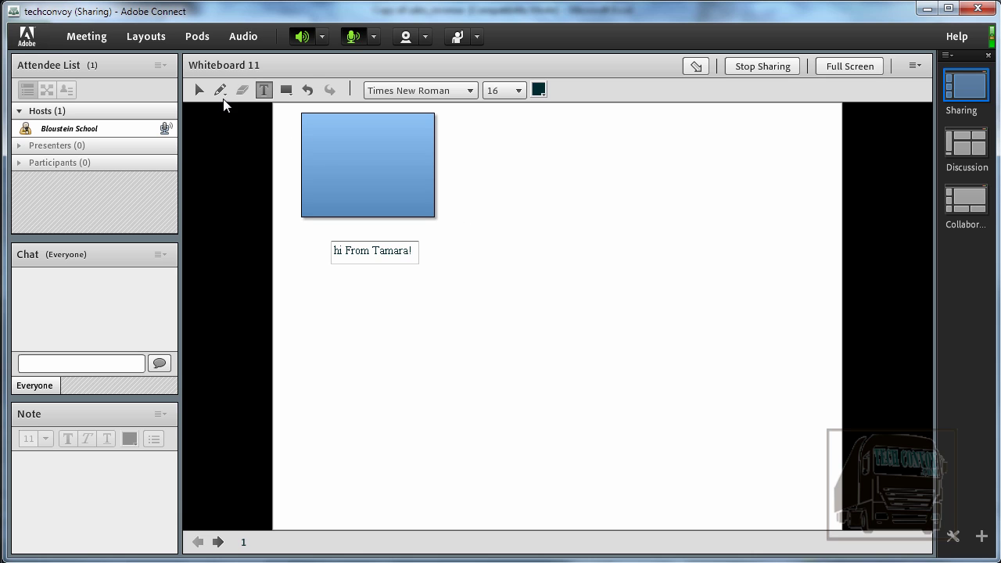
# Draw a diagonal line and a looping squiggle across it with a bright green pencil, beside the blue rectangle.
pyautogui.click(220, 91)
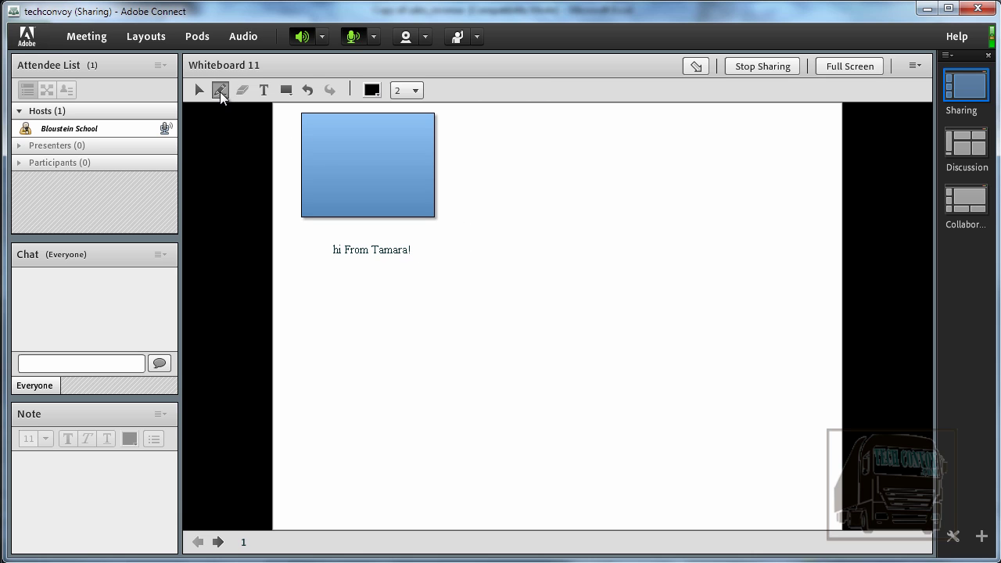
pyautogui.click(371, 91)
pyautogui.click(433, 148)
pyautogui.moveTo(467, 142); pyautogui.dragTo(632, 286)
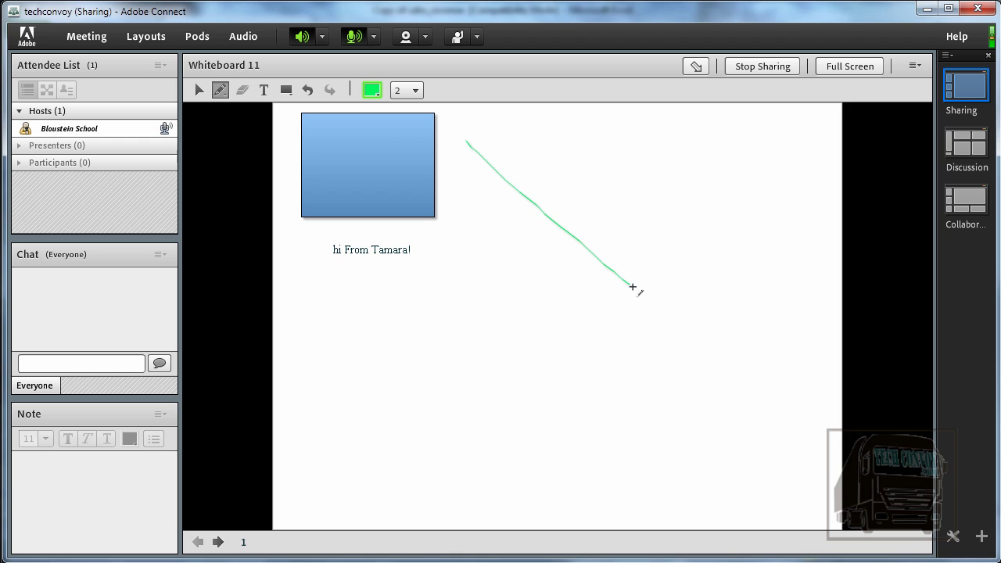
pyautogui.moveTo(549, 240)
pyautogui.mouseDown()
pyautogui.moveTo(715, 193)
pyautogui.moveTo(713, 180)
pyautogui.mouseUp()
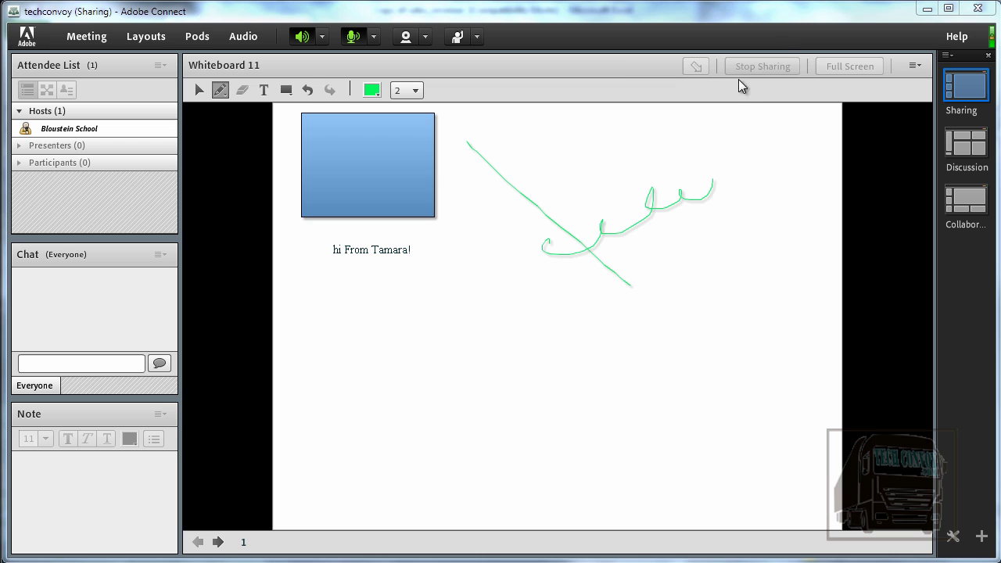
# Stop sharing the whiteboard and review the meeting management options, such as recording and ending the meeting.
pyautogui.click(763, 66)
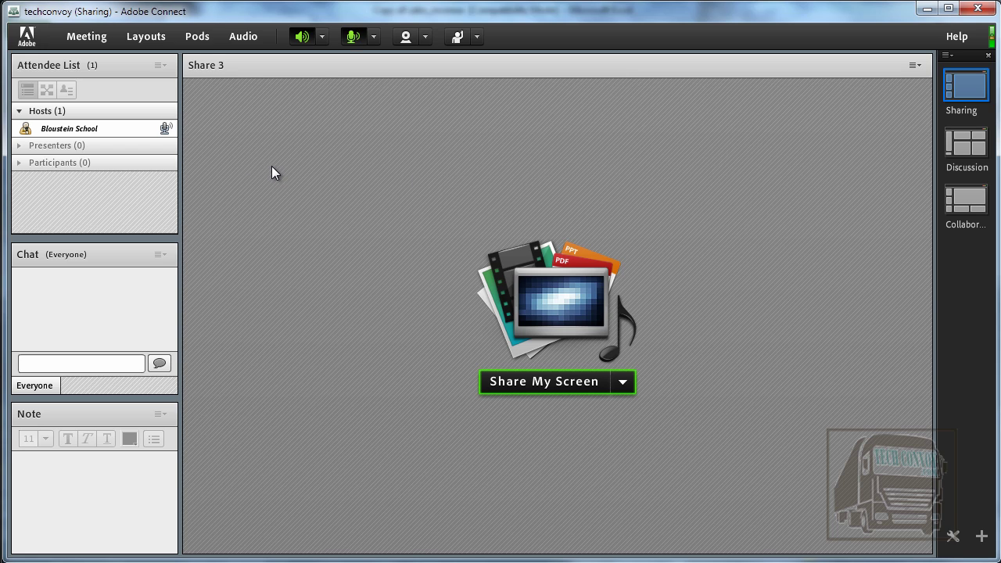
pyautogui.click(90, 39)
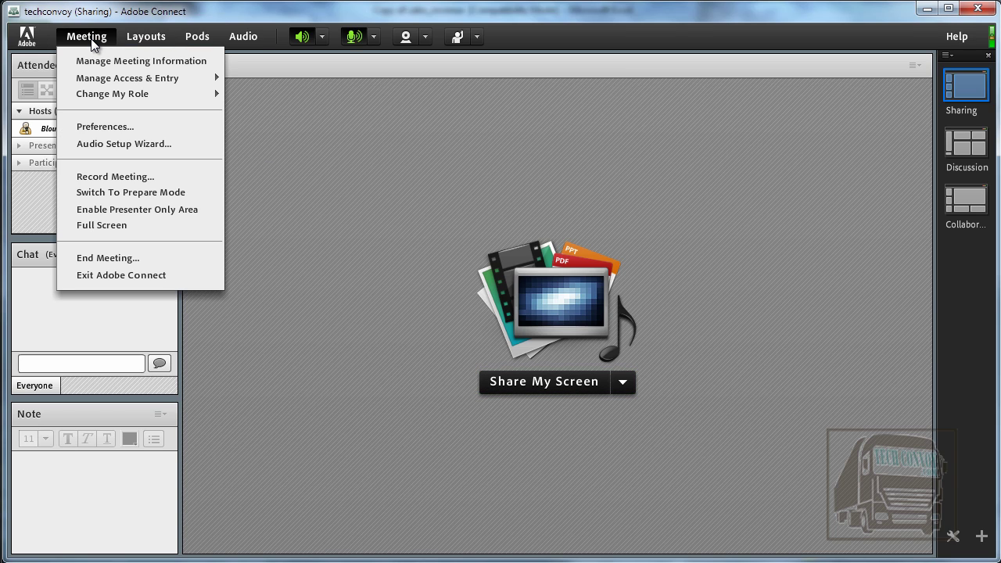
pyautogui.click(595, 32)
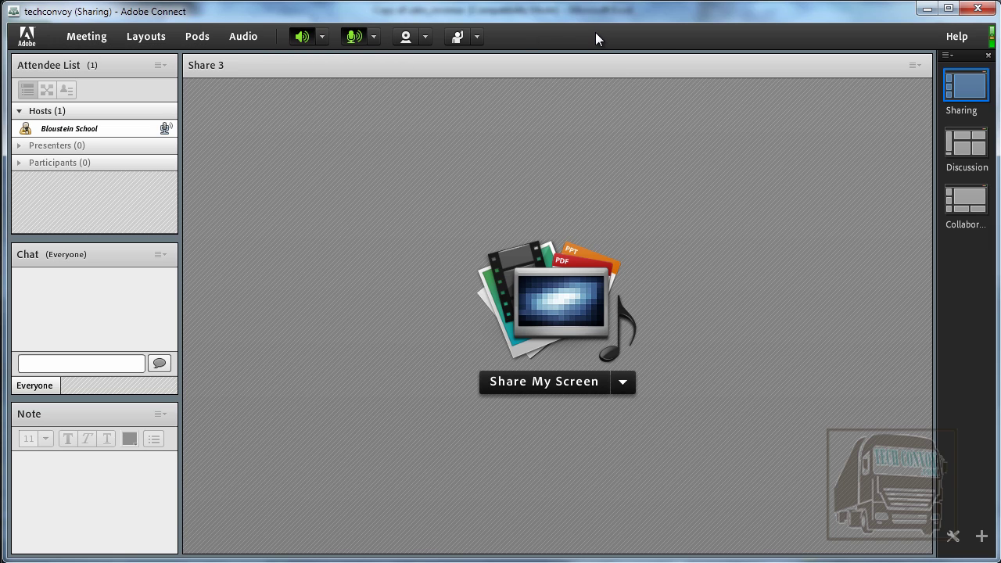